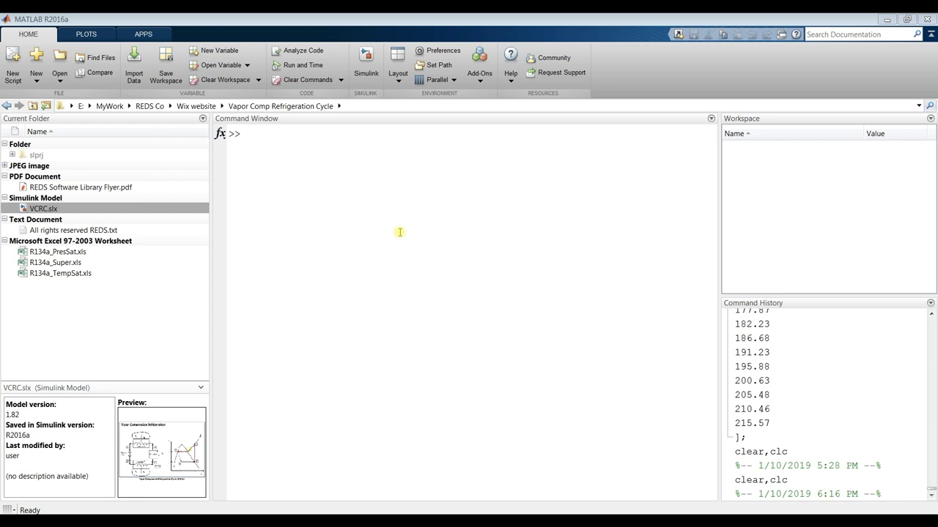
# Step: Open the VCRC.slx model from the Vapor Comp Refrigeration Cycle folder and widen the Model Browser
pyautogui.click(917, 107)
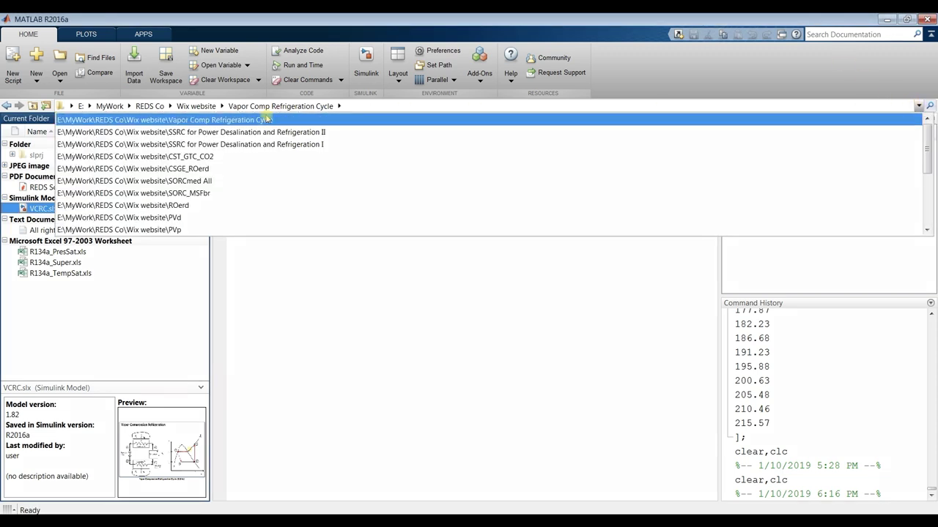
pyautogui.click(224, 123)
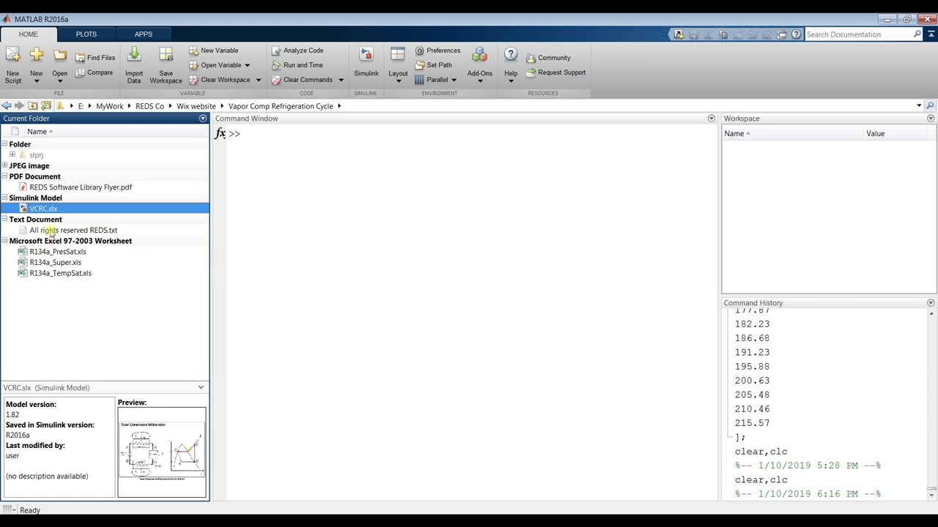
pyautogui.doubleClick(55, 211)
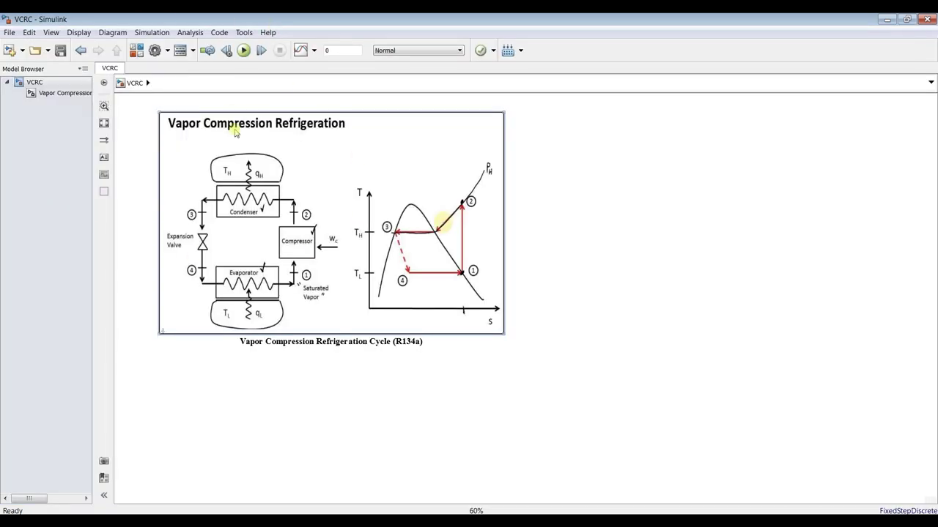
pyautogui.moveTo(92, 214); pyautogui.dragTo(128, 218)
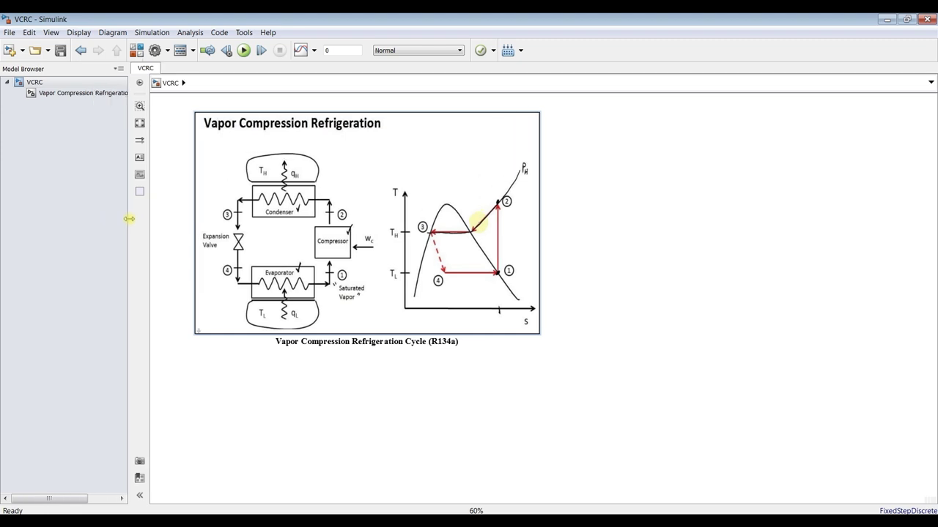
pyautogui.click(51, 33)
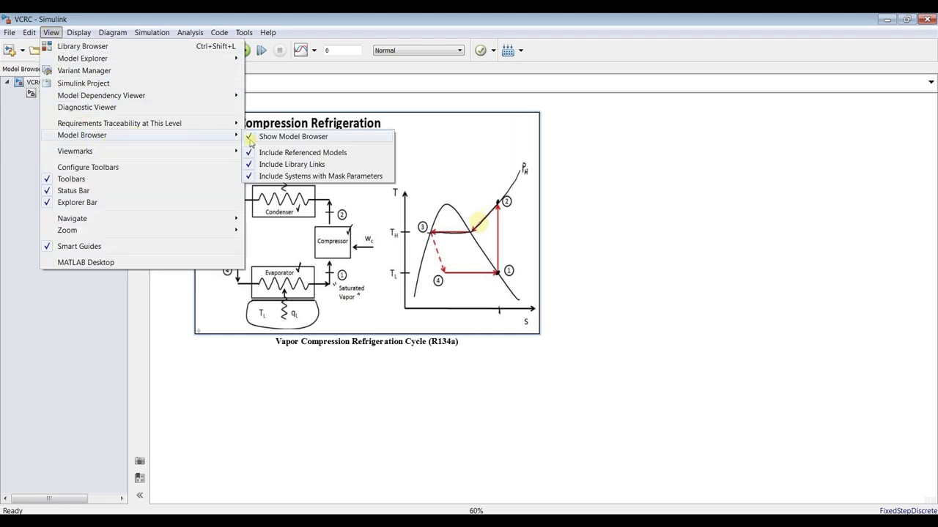
pyautogui.click(162, 341)
pyautogui.click(119, 68)
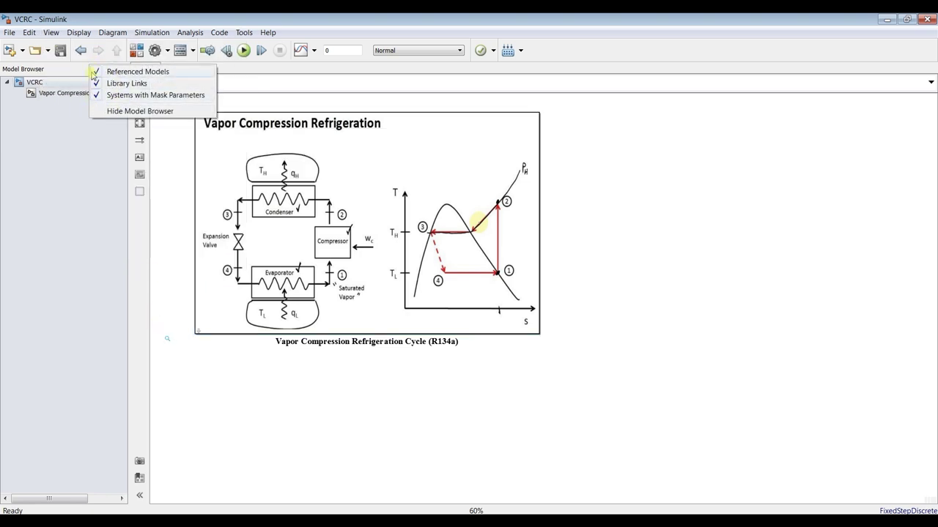
pyautogui.click(99, 71)
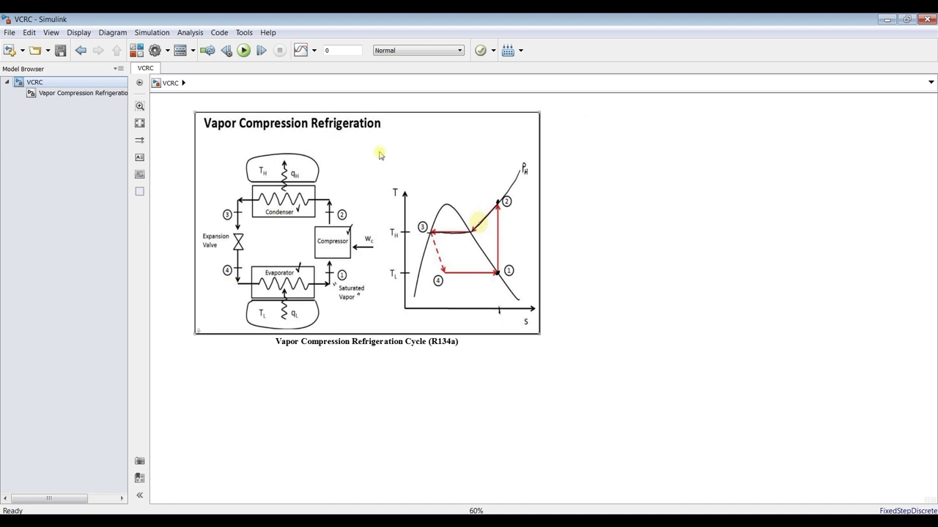
# Step: Open the parameters of the Vapor Compression Refrigeration Cycle (R134a) block, placing the dialog beside the schematic and widening it
pyautogui.scroll(3, 178, 112)
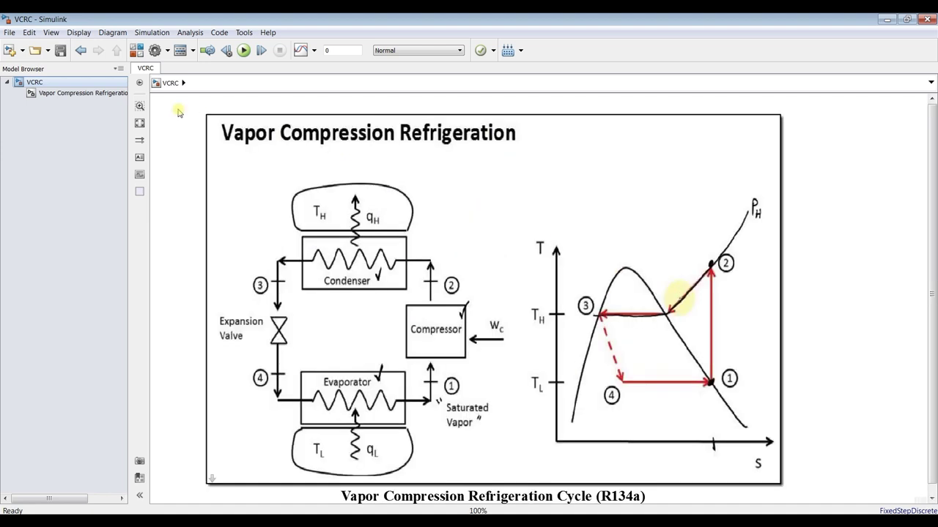
pyautogui.scroll(-1, 304, 202)
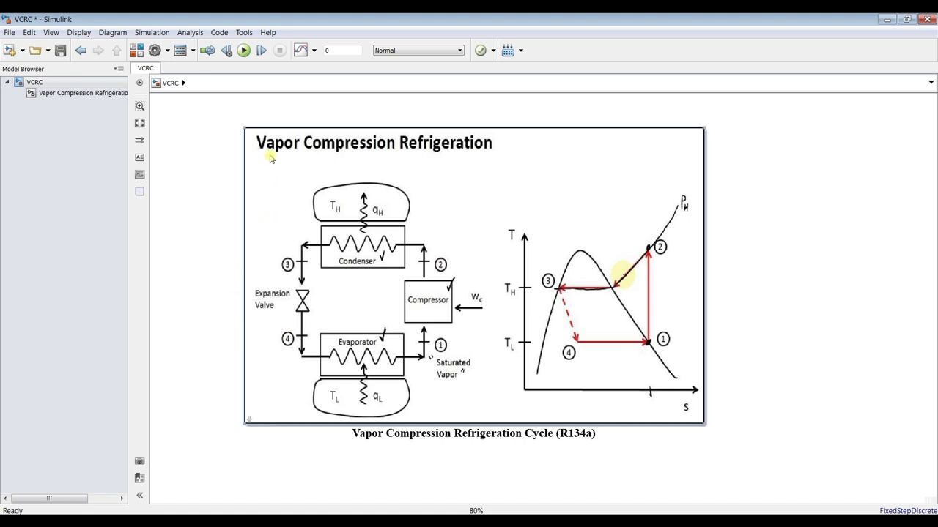
pyautogui.scroll(-2, 228, 146)
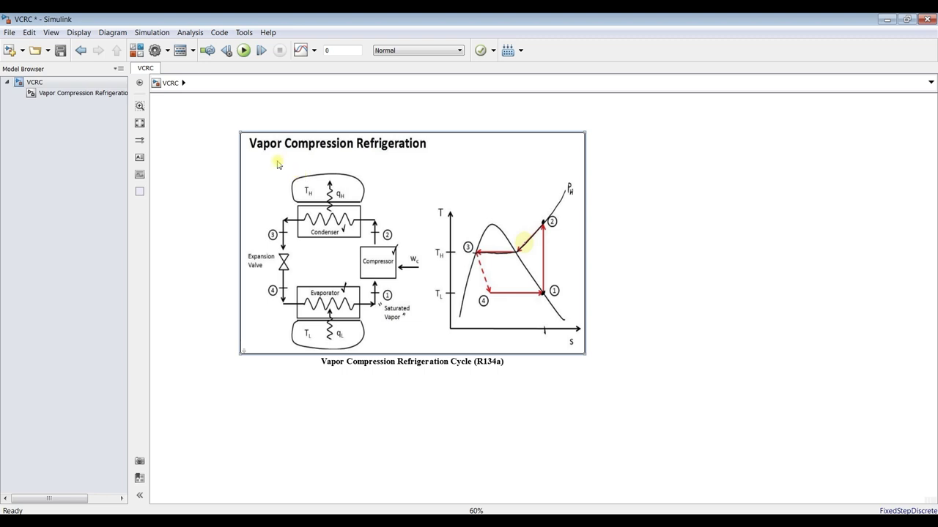
pyautogui.scroll(2, 275, 160)
pyautogui.doubleClick(288, 165)
pyautogui.moveTo(225, 170); pyautogui.dragTo(577, 105)
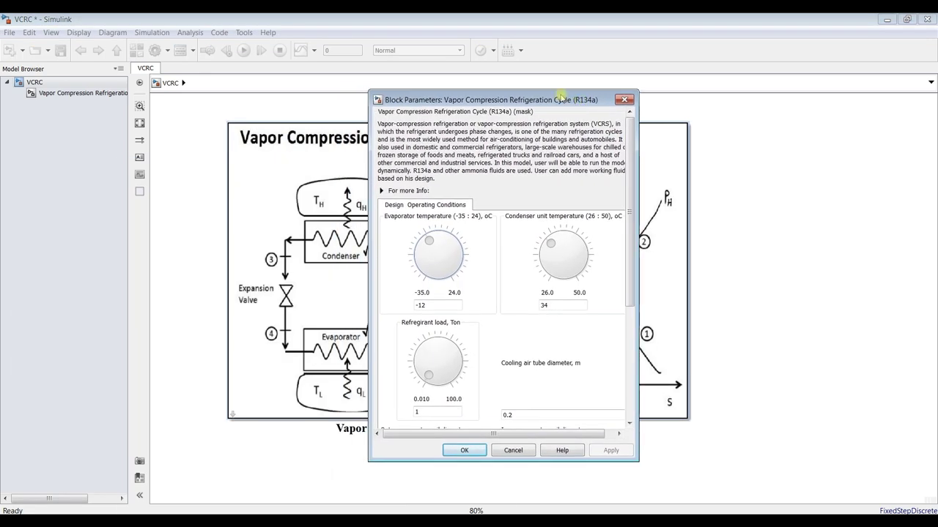
pyautogui.moveTo(527, 99); pyautogui.dragTo(669, 92)
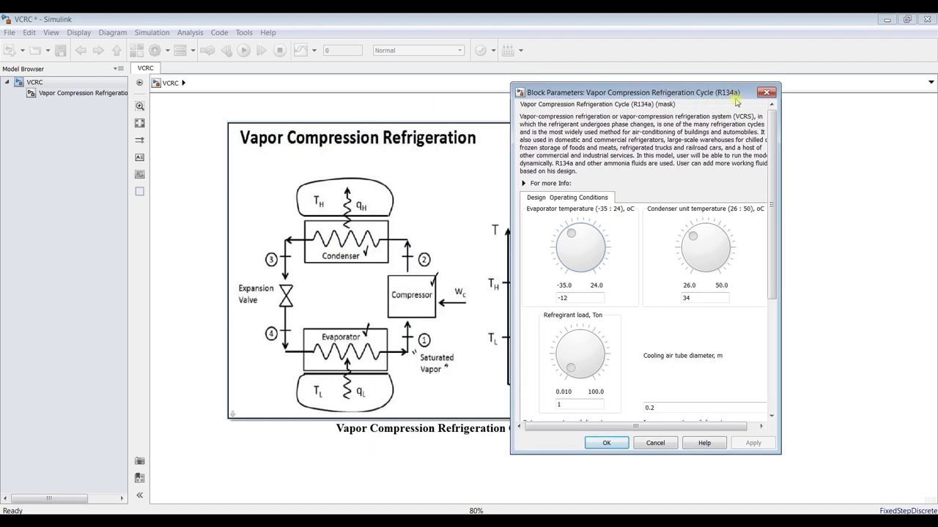
pyautogui.moveTo(780, 135); pyautogui.dragTo(822, 135)
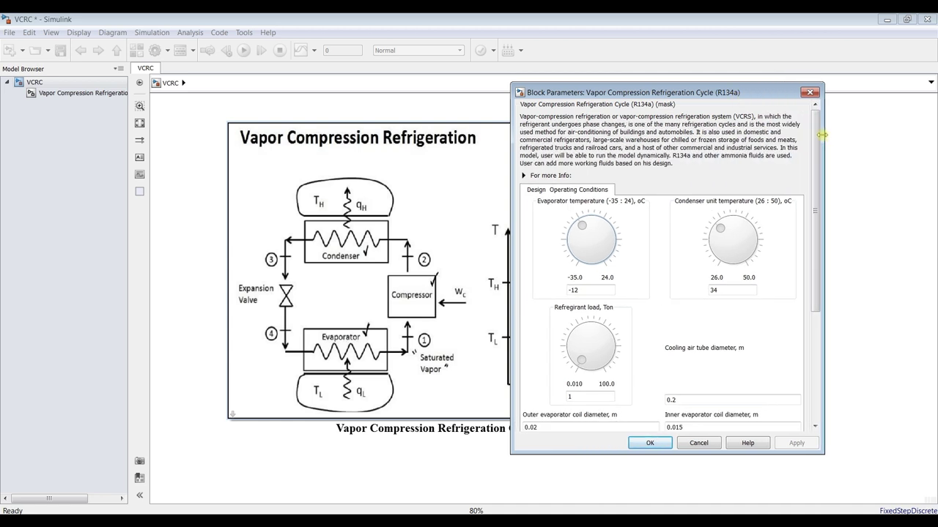
# Step: Expand the additional information section of the block parameters and look over the available parameters
pyautogui.click(542, 176)
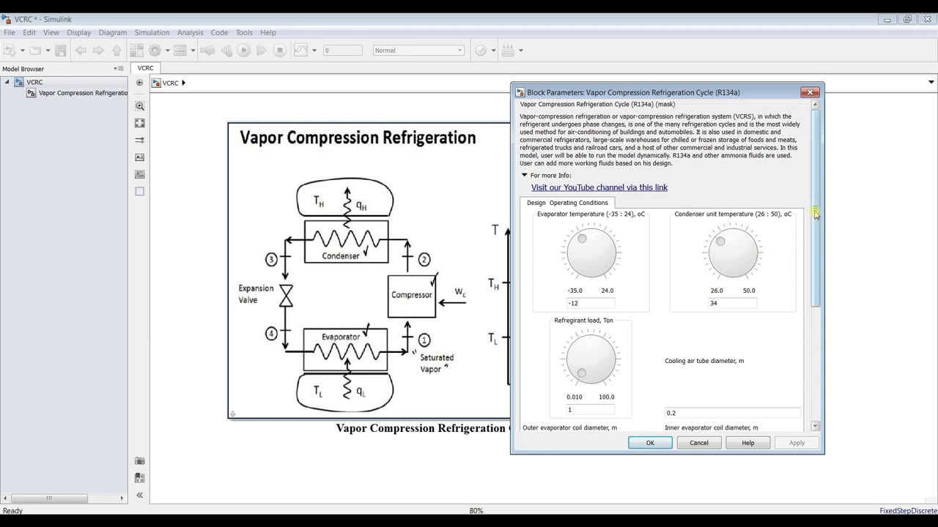
pyautogui.scroll(-3, 815, 214)
pyautogui.scroll(3, 814, 214)
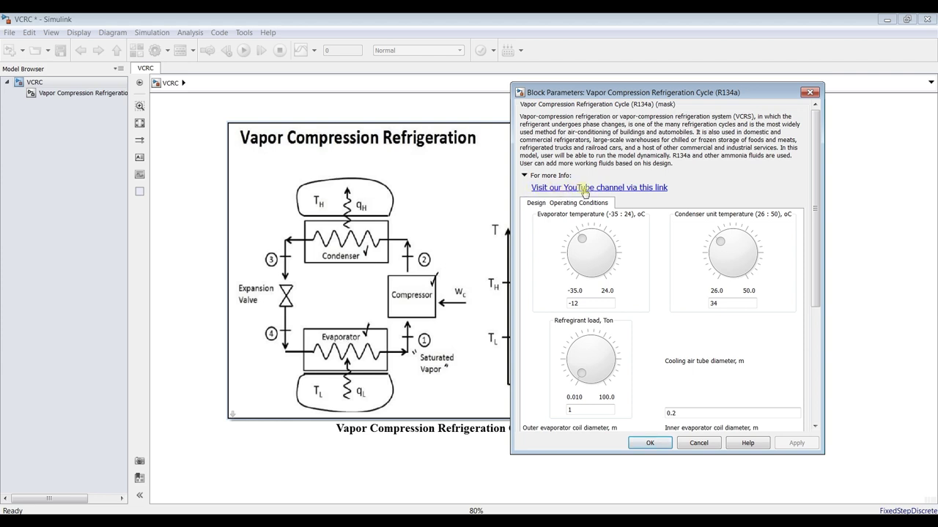
pyautogui.moveTo(815, 237)
pyautogui.mouseDown()
pyautogui.moveTo(815, 260)
pyautogui.moveTo(814, 236)
pyautogui.moveTo(815, 244)
pyautogui.mouseUp()
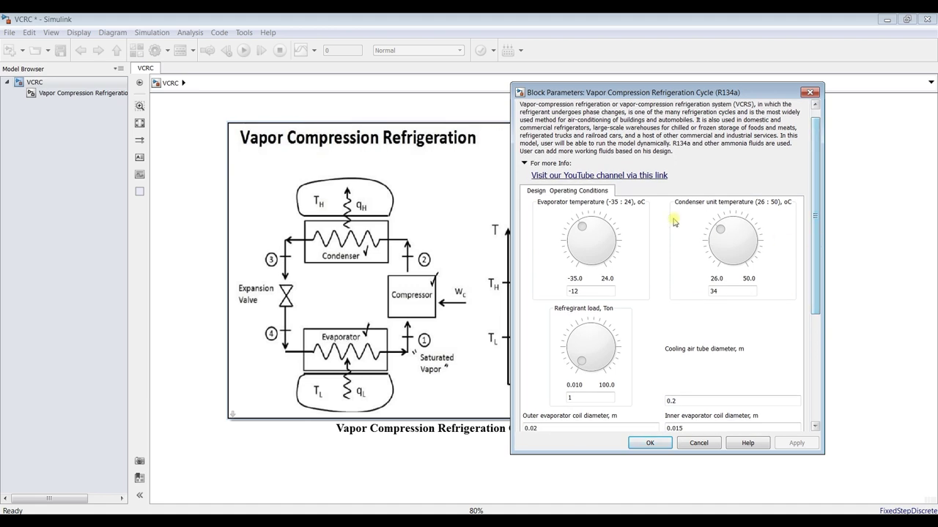
# Step: Set the evaporator temperature to -10 °C and the condenser unit temperature to 35 °C
pyautogui.doubleClick(587, 290)
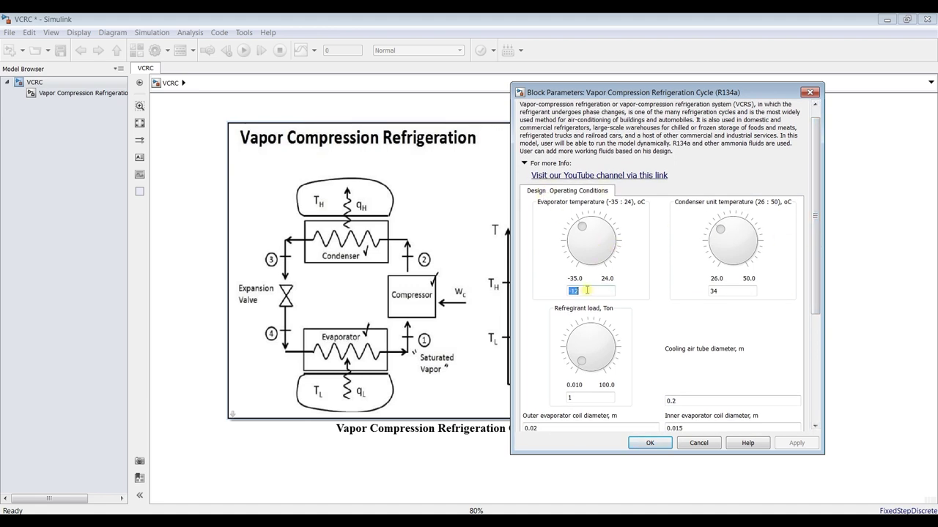
pyautogui.write('-')
pyautogui.write('1')
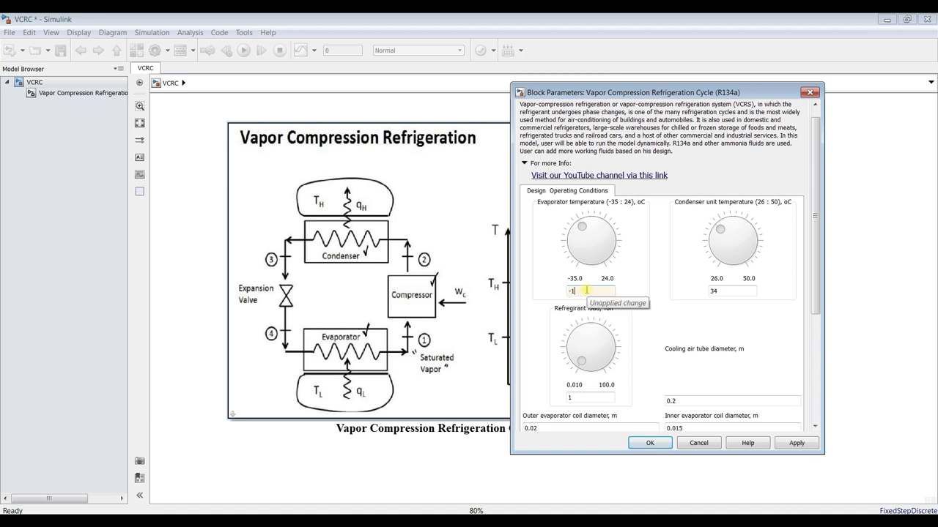
pyautogui.write('0')
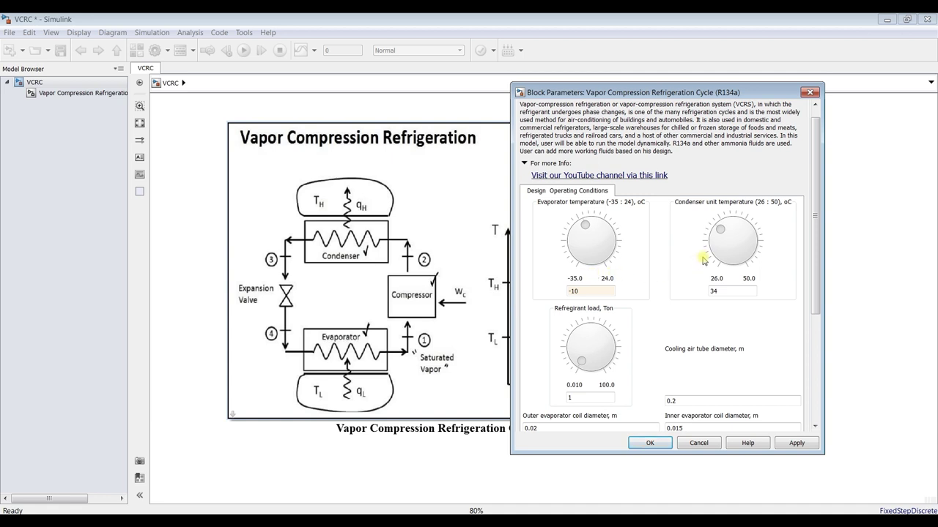
pyautogui.doubleClick(721, 292)
pyautogui.write('35')
# Step: Review the refrigerant load, cooling air tube diameter, outer and inner evaporator coil diameters, and coil thermal conductivity
pyautogui.moveTo(817, 284); pyautogui.dragTo(817, 326)
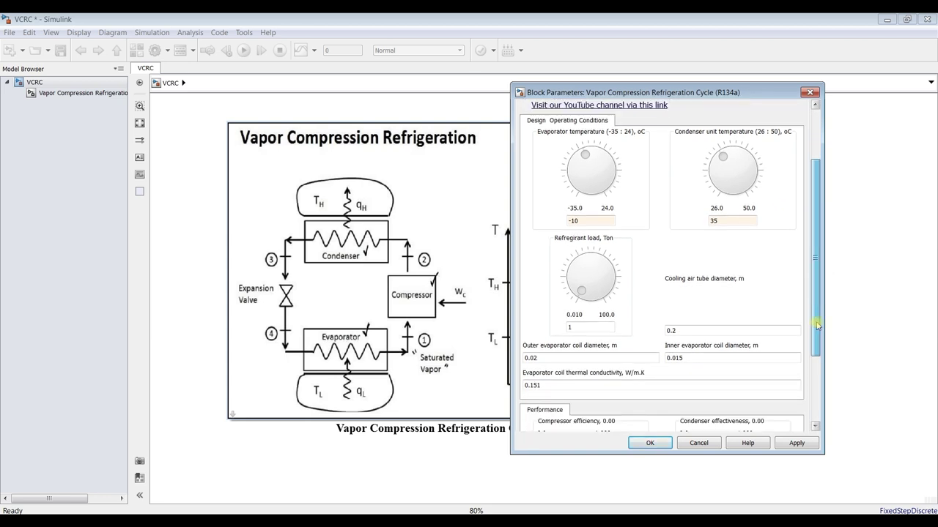
pyautogui.doubleClick(587, 331)
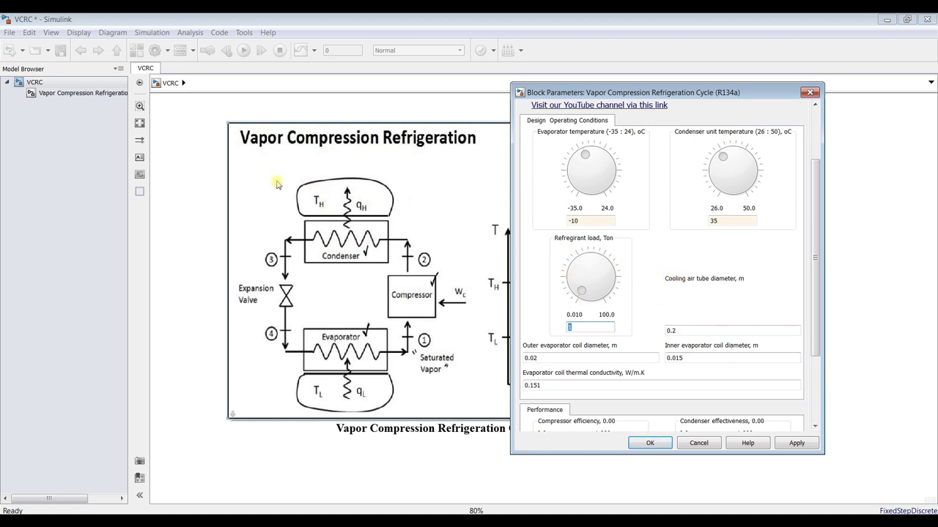
pyautogui.doubleClick(686, 331)
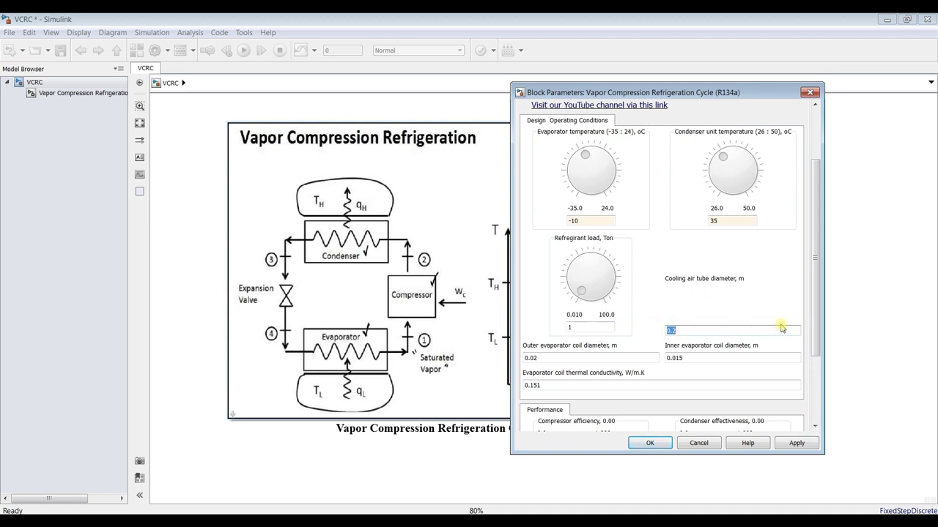
pyautogui.moveTo(816, 324); pyautogui.dragTo(818, 355)
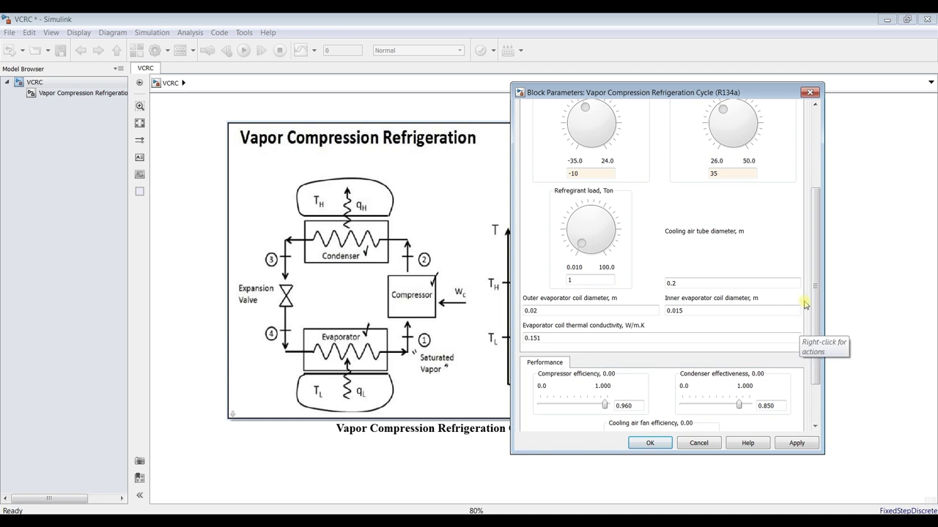
pyautogui.moveTo(820, 312); pyautogui.dragTo(814, 258)
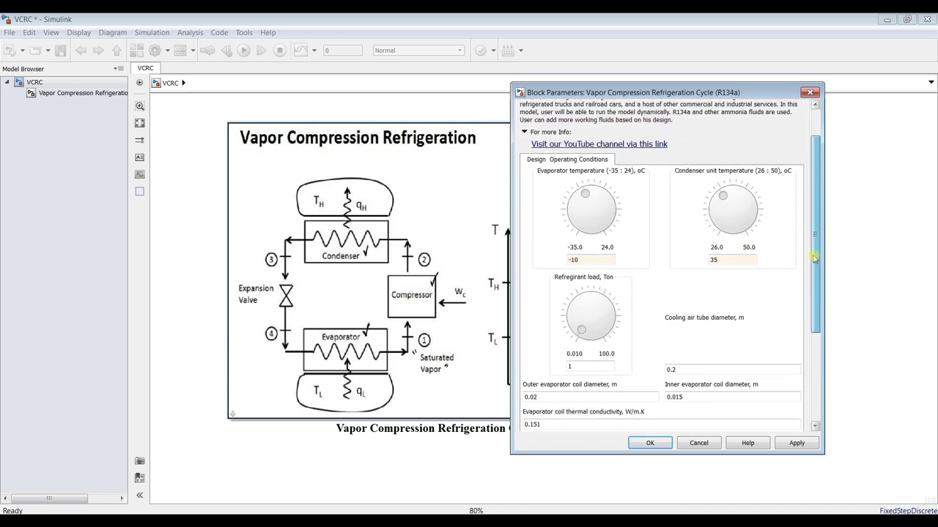
pyautogui.scroll(-5, 814, 258)
pyautogui.doubleClick(553, 261)
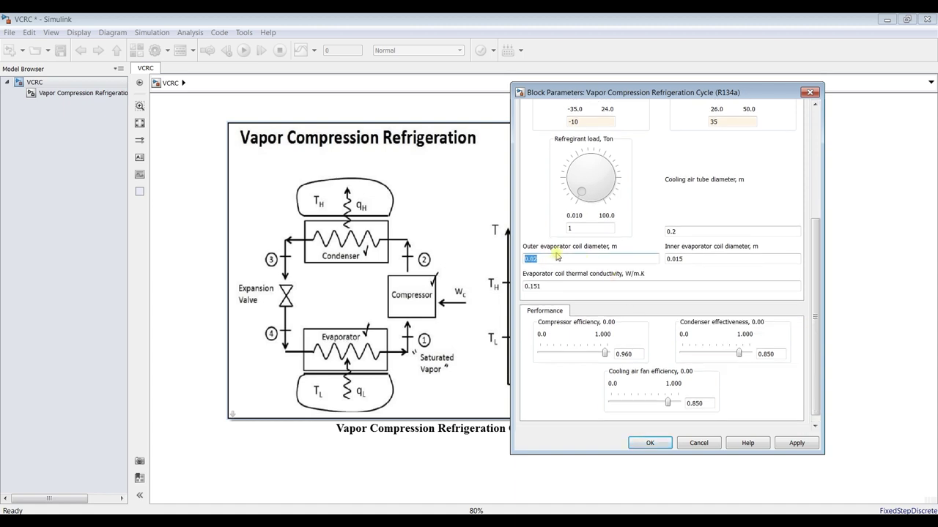
pyautogui.click(547, 259)
pyautogui.doubleClick(686, 259)
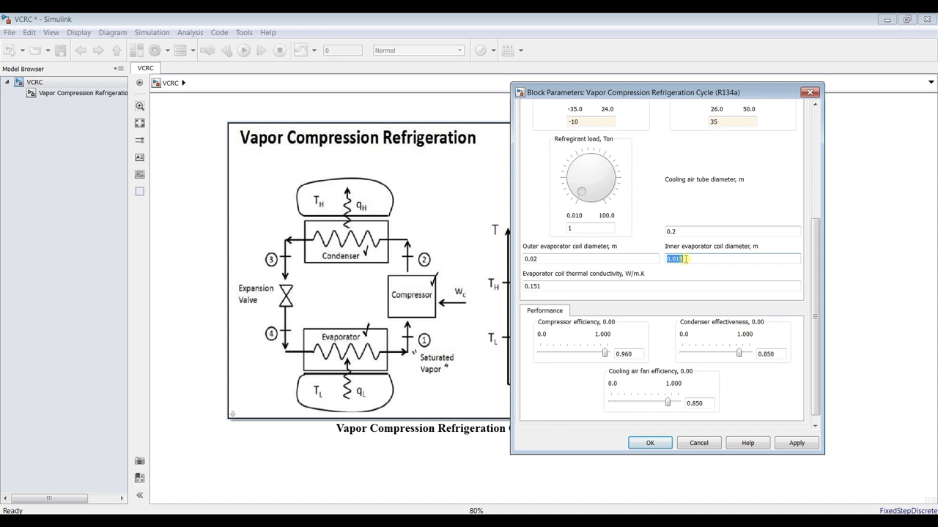
pyautogui.doubleClick(548, 286)
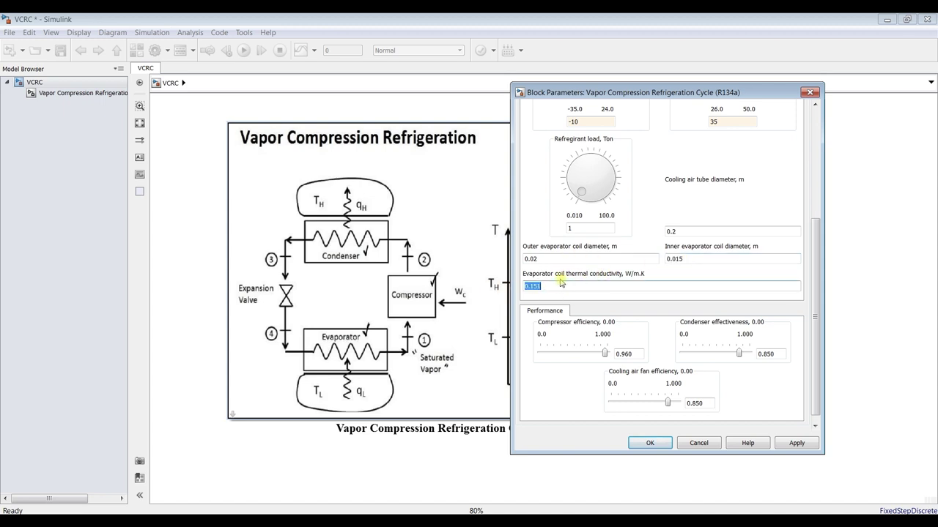
# Step: Set the compressor efficiency and the condenser effectiveness to 0.8 each
pyautogui.moveTo(815, 326); pyautogui.dragTo(817, 352)
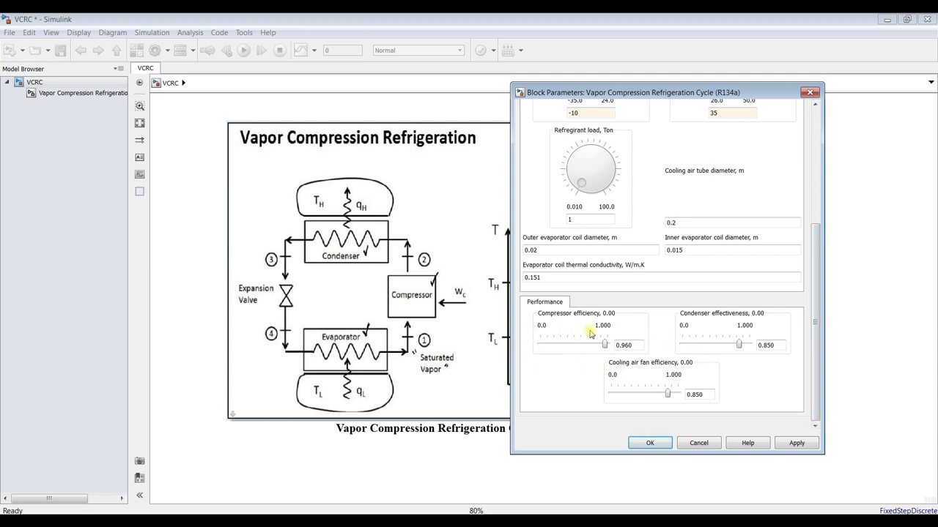
pyautogui.click(639, 343)
pyautogui.write('0.8')
pyautogui.click(766, 346)
pyautogui.moveTo(766, 345); pyautogui.dragTo(777, 345)
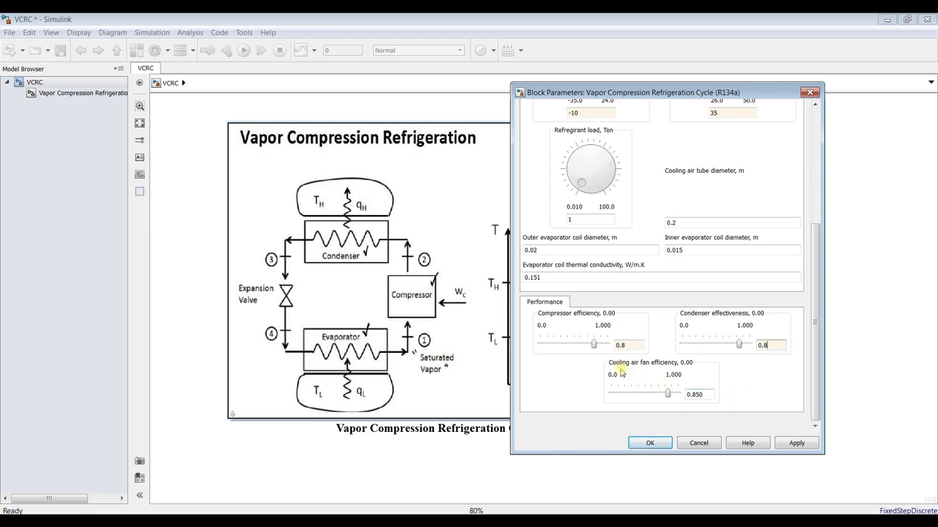
# Step: Set the cooling air fan efficiency to 0.8 and apply the changed block parameters
pyautogui.doubleClick(705, 396)
pyautogui.click(695, 395)
pyautogui.moveTo(695, 395); pyautogui.dragTo(706, 394)
pyautogui.press('BackSpace')
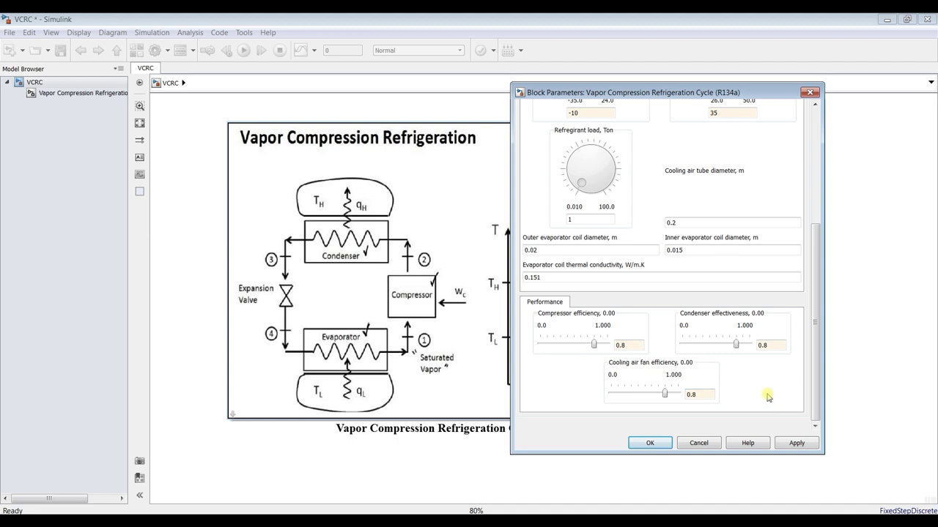
pyautogui.moveTo(815, 412); pyautogui.dragTo(817, 389)
pyautogui.click(789, 445)
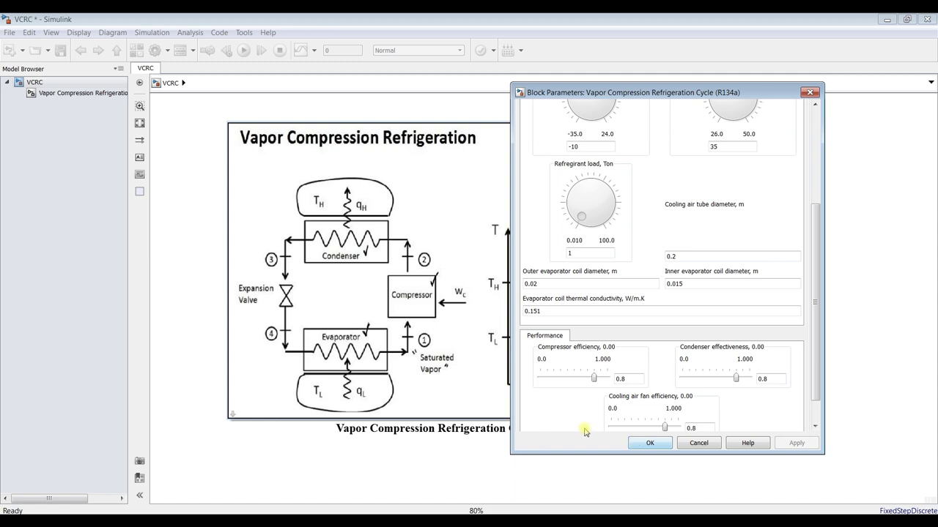
# Step: Open the Vapor Compression Refrigeration Cycle (R134a) subsystem and examine the condenser unit and its input blocks
pyautogui.click(76, 94)
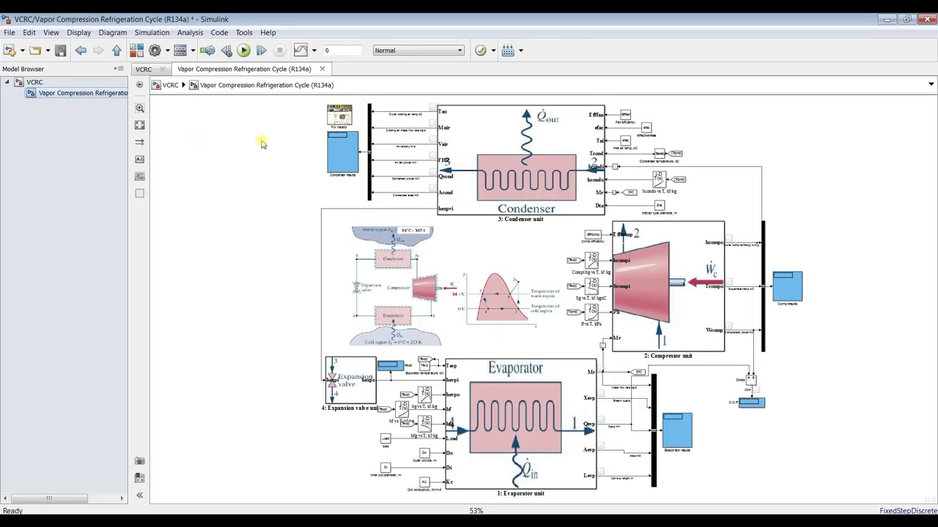
pyautogui.scroll(2, 601, 140)
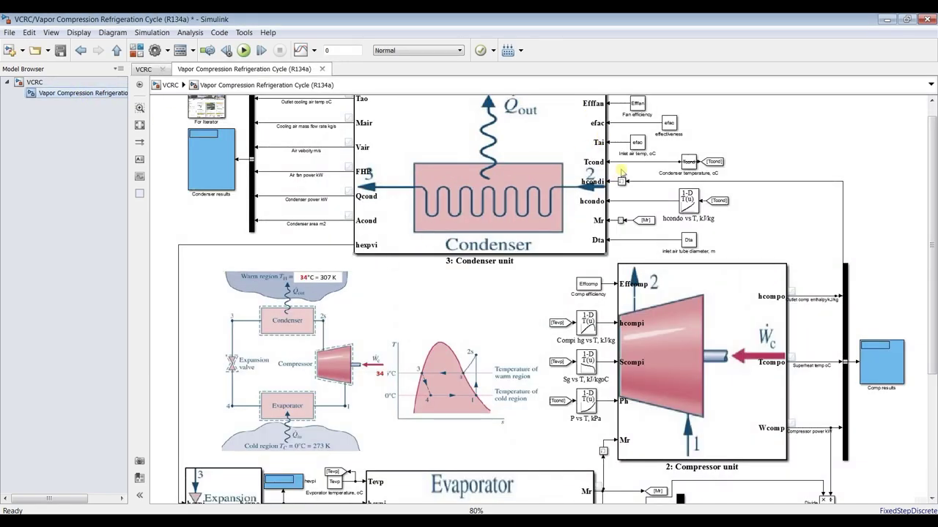
pyautogui.moveTo(930, 211); pyautogui.dragTo(935, 171)
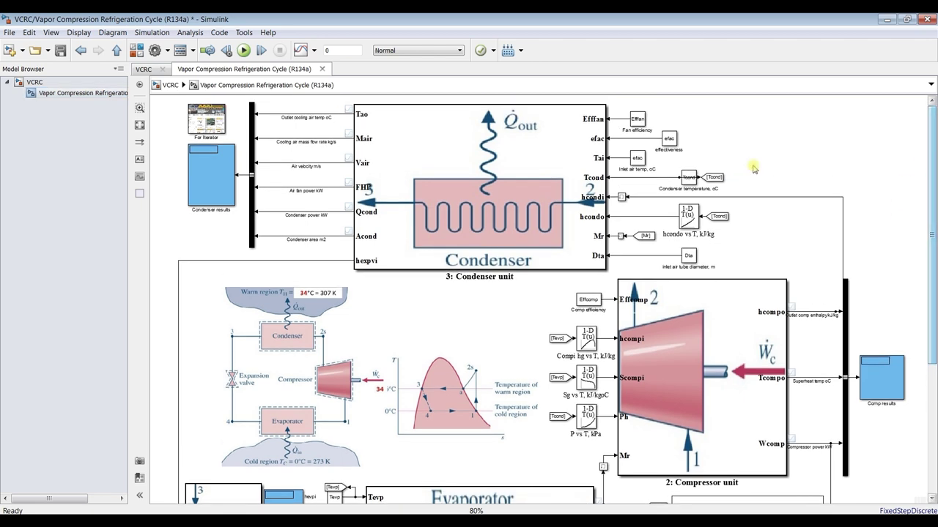
pyautogui.scroll(2, 689, 139)
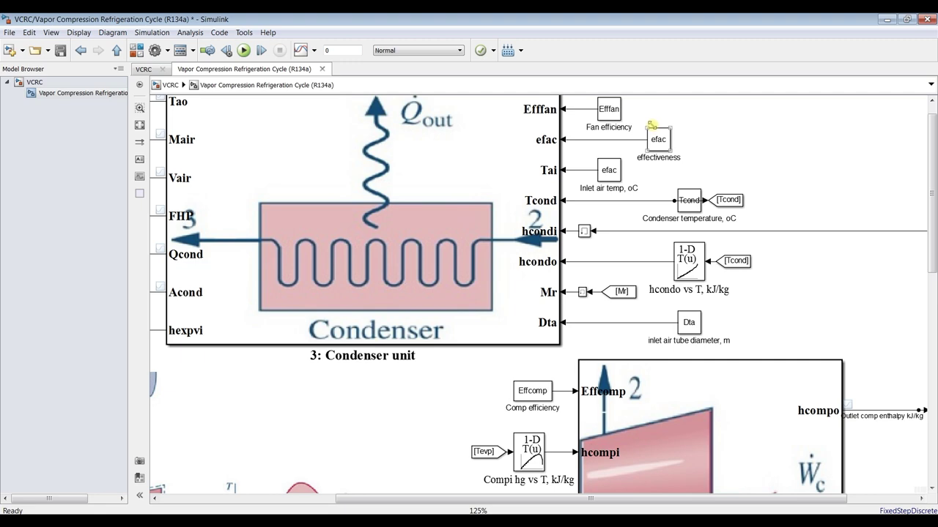
# Step: Set the constant value of the condenser's Inlet air temp block to Tai
pyautogui.scroll(-1, 603, 139)
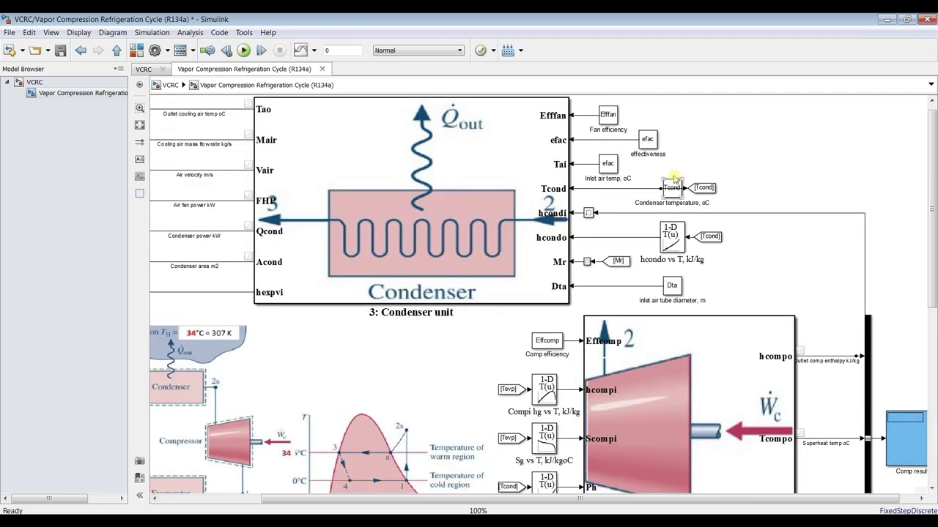
pyautogui.doubleClick(607, 164)
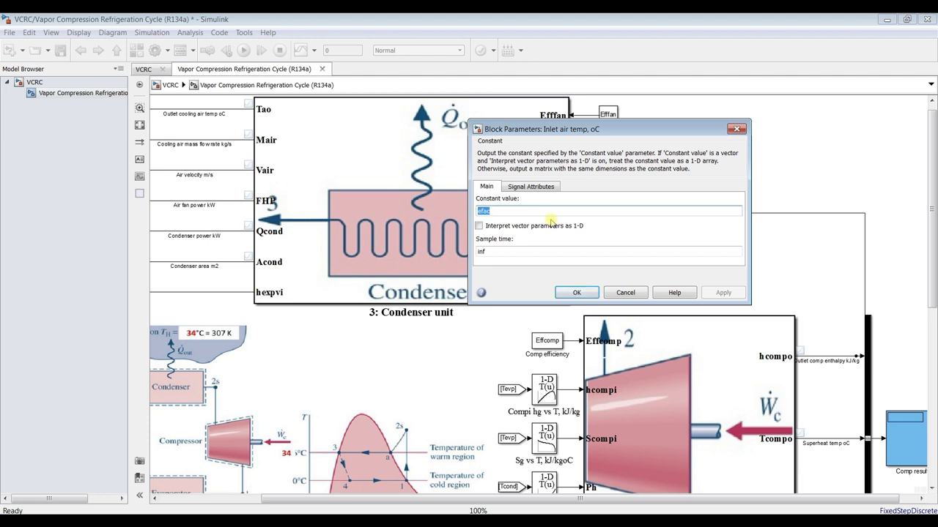
pyautogui.write('Tai')
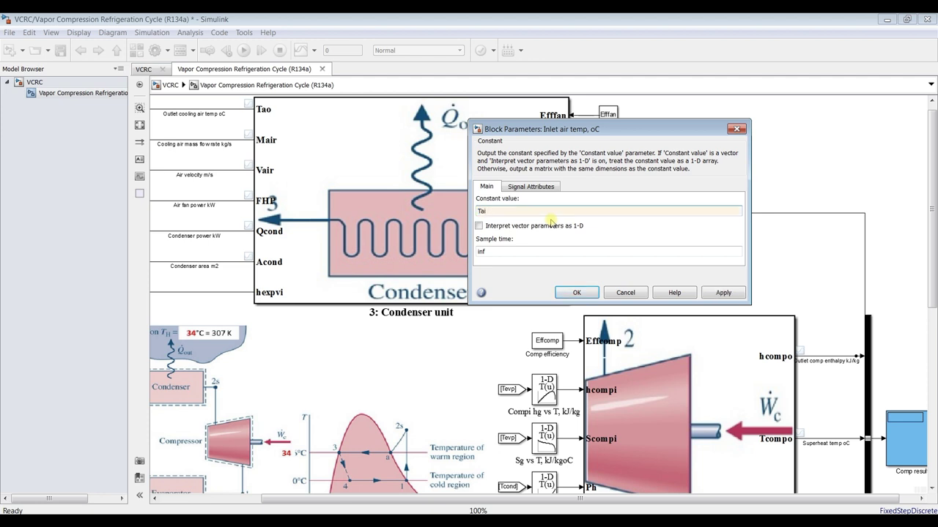
pyautogui.click(723, 292)
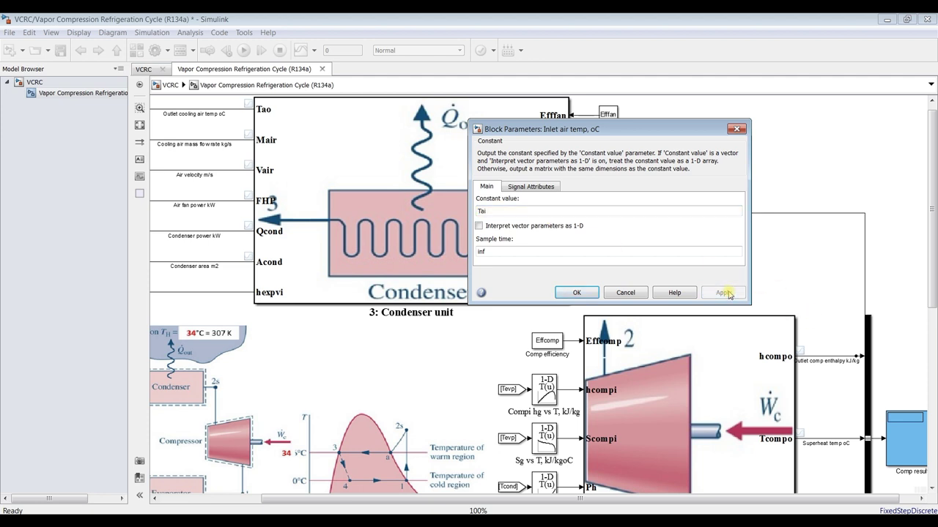
pyautogui.click(576, 293)
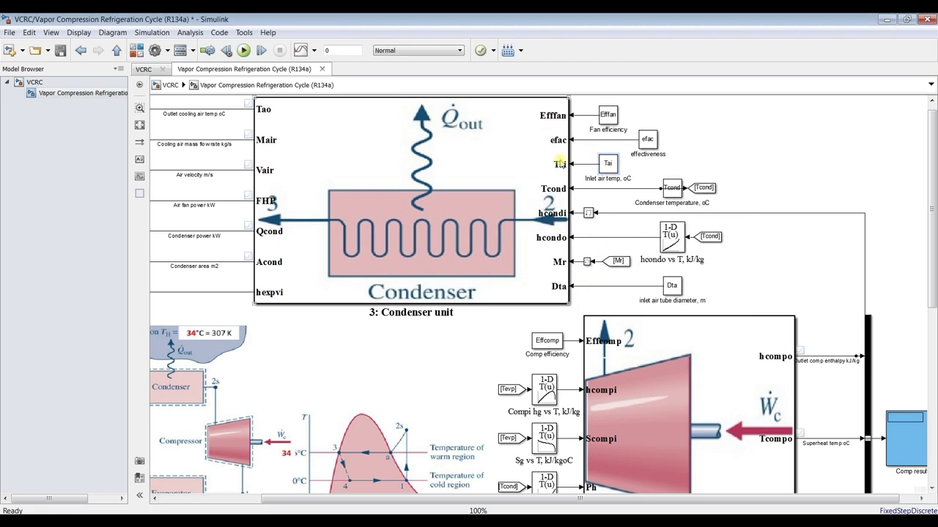
pyautogui.scroll(1, 596, 163)
pyautogui.scroll(-1, 597, 163)
# Step: Return to the top-level VCRC model and close the refrigeration cycle block's parameters window
pyautogui.click(35, 82)
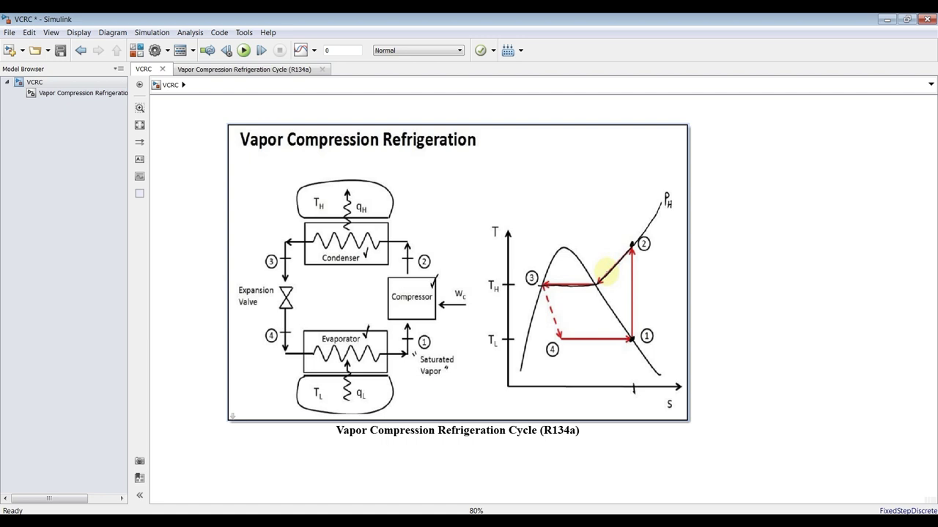
pyautogui.click(324, 522)
pyautogui.click(364, 503)
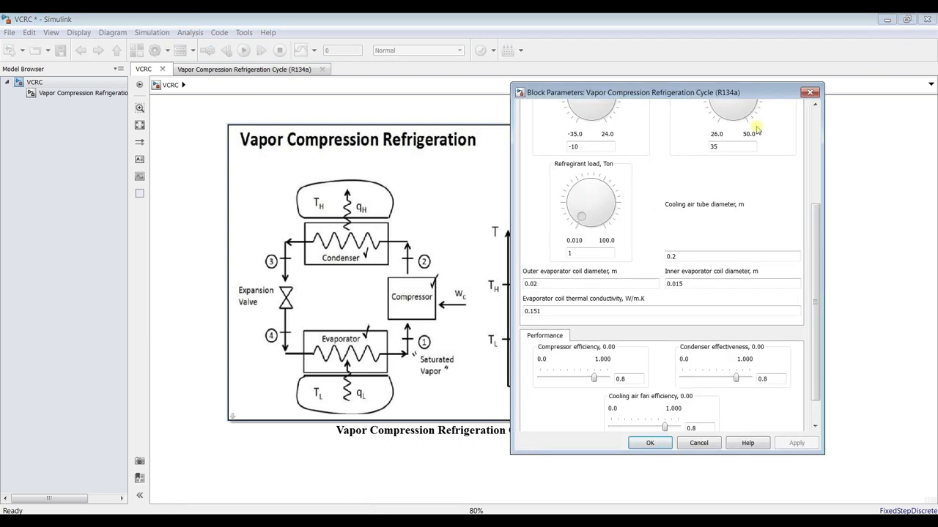
pyautogui.click(809, 93)
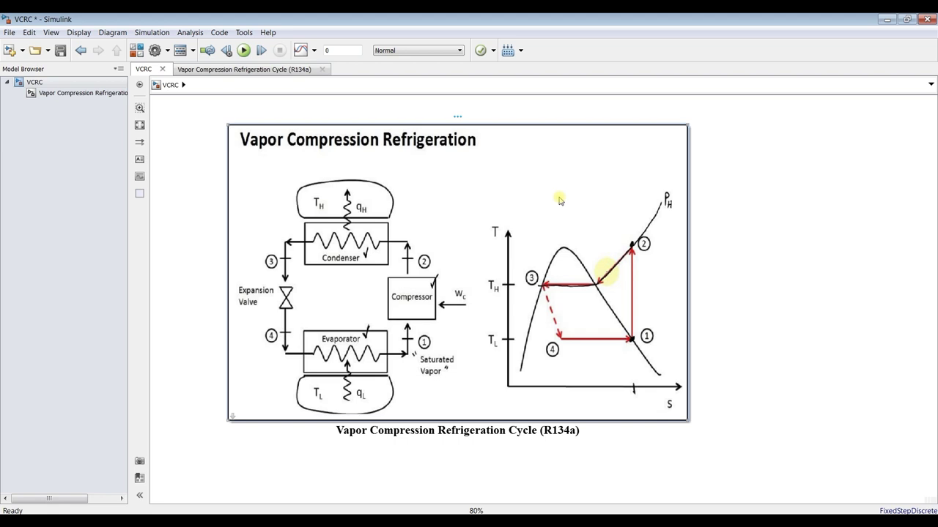
# Step: Open the refrigeration cycle block's mask parameter definitions in a maximized Mask Editor and inspect the evaporator and condenser temperature dials
pyautogui.hotkey('ctrl', 'm')
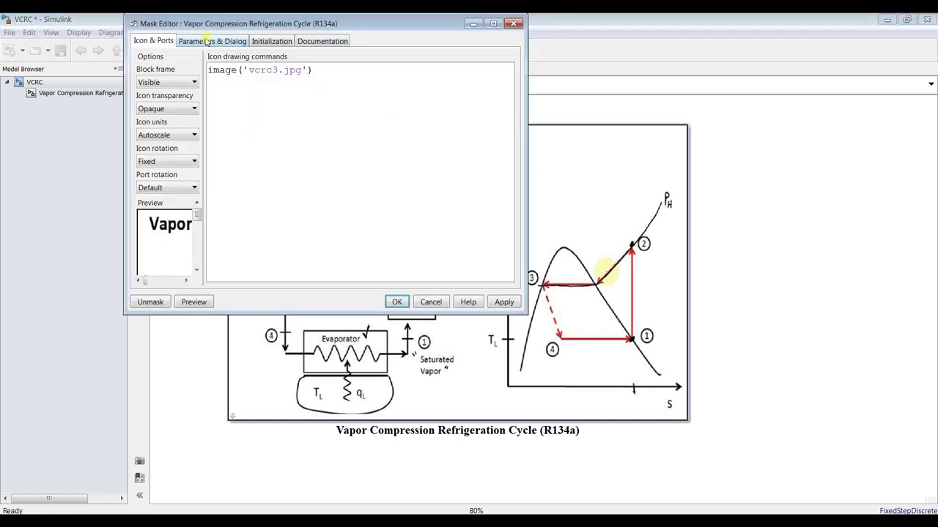
pyautogui.click(208, 42)
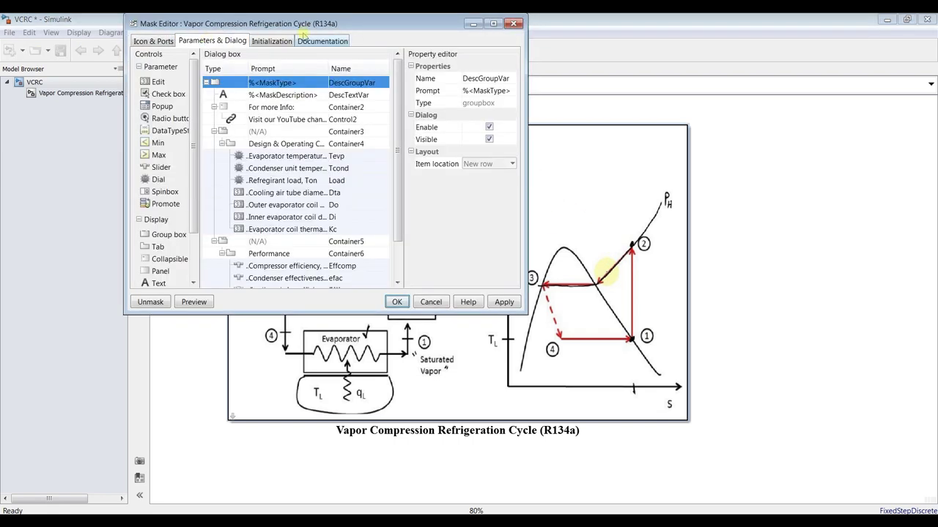
pyautogui.click(495, 25)
pyautogui.click(286, 152)
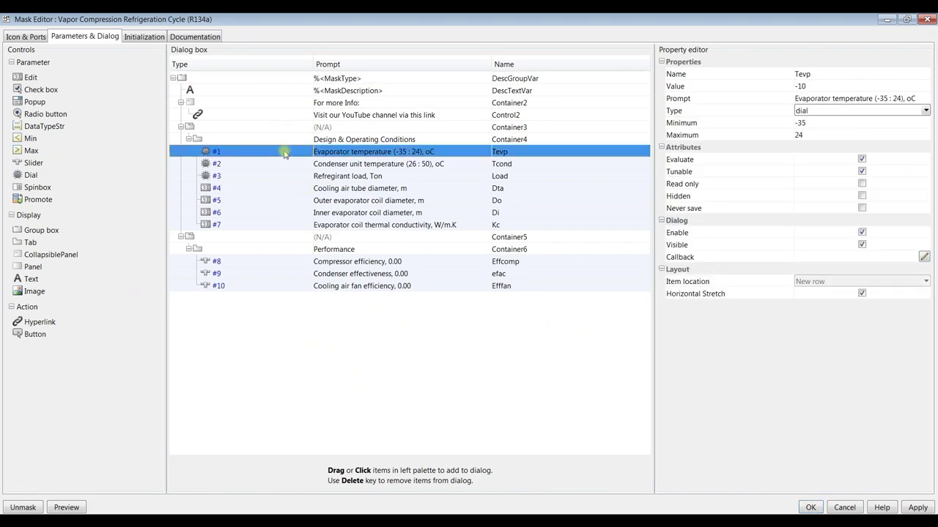
pyautogui.click(281, 165)
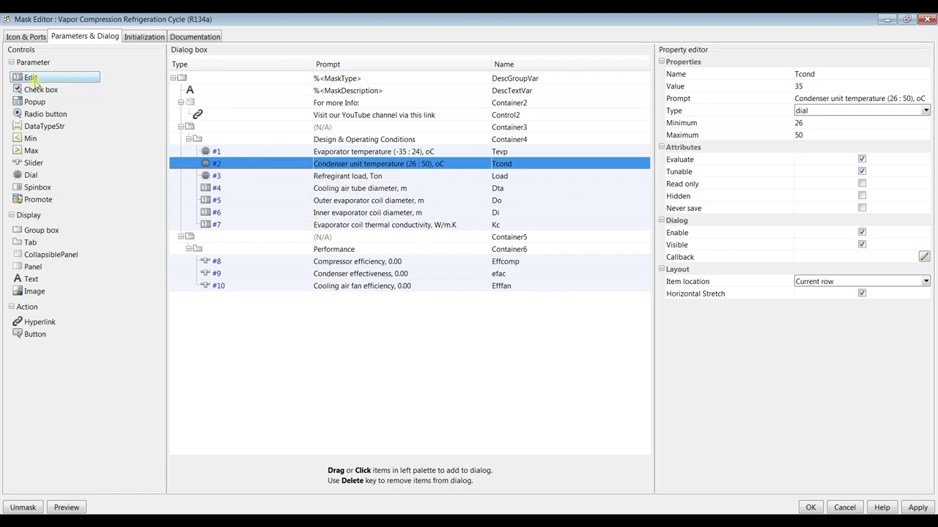
# Step: Add a dial parameter after the refrigerant load with the prompt "Inlet air temperature, oC" and the name Tai
pyautogui.click(282, 177)
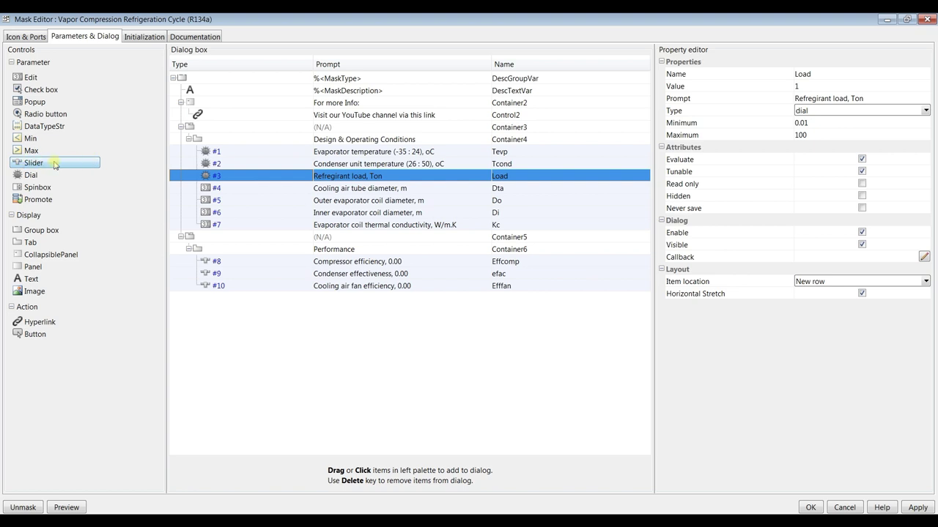
pyautogui.click(42, 178)
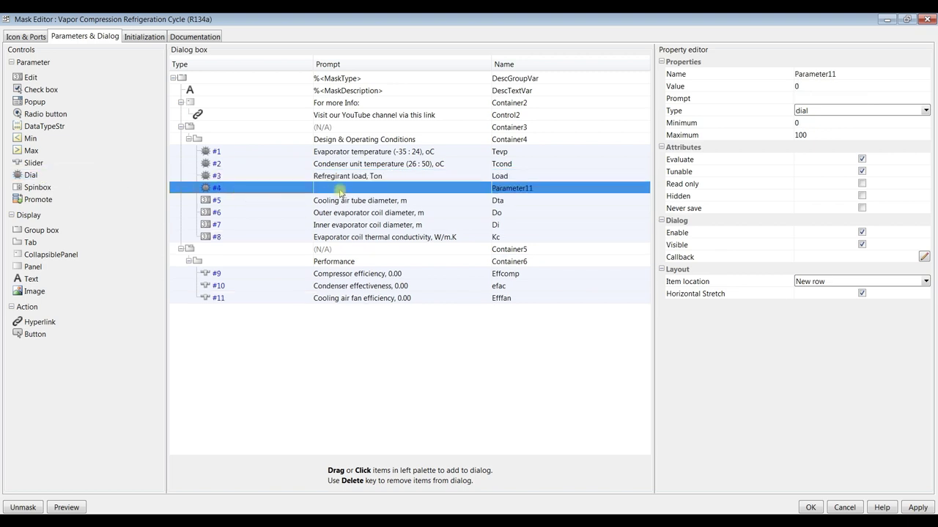
pyautogui.click(341, 190)
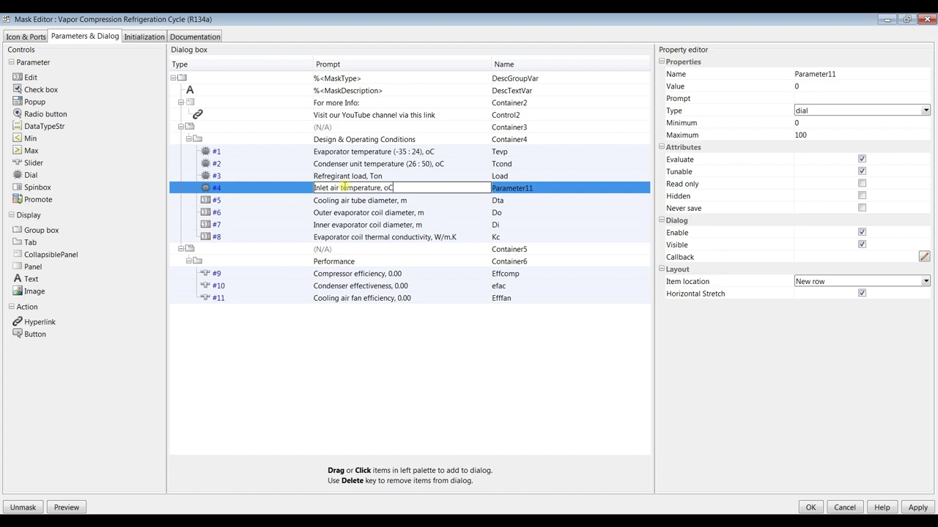
pyautogui.click(529, 188)
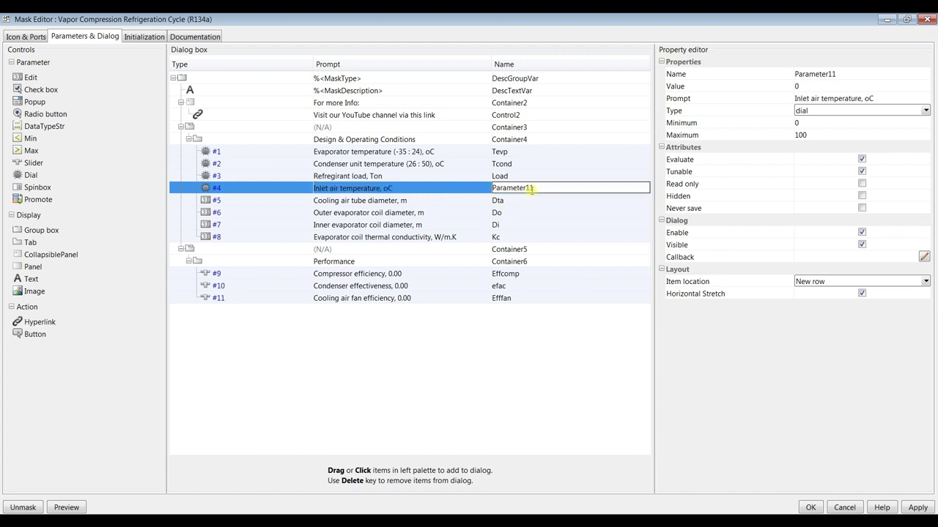
pyautogui.doubleClick(540, 189)
pyautogui.write('Tai')
pyautogui.click(602, 376)
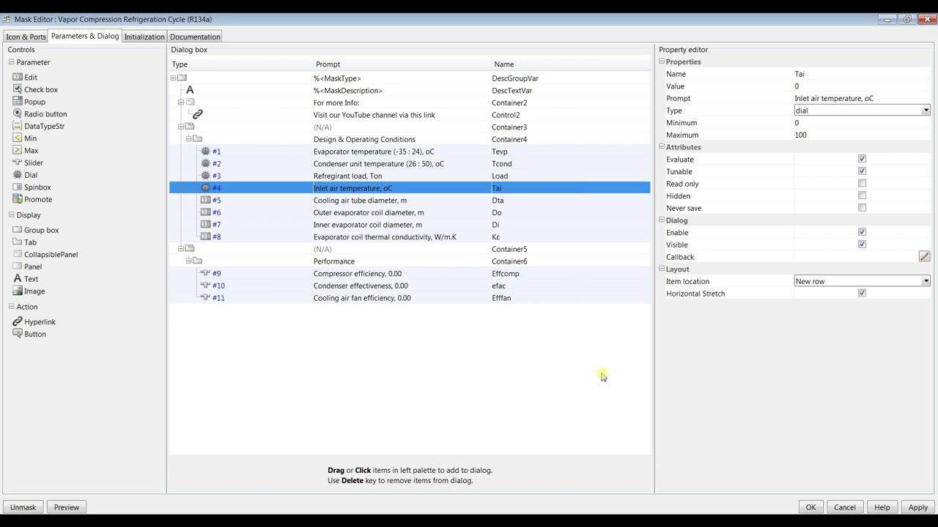
# Step: Set the inlet air temperature dial's maximum to 50 and its value to 25, and apply the mask changes
pyautogui.click(806, 87)
pyautogui.click(807, 122)
pyautogui.click(810, 125)
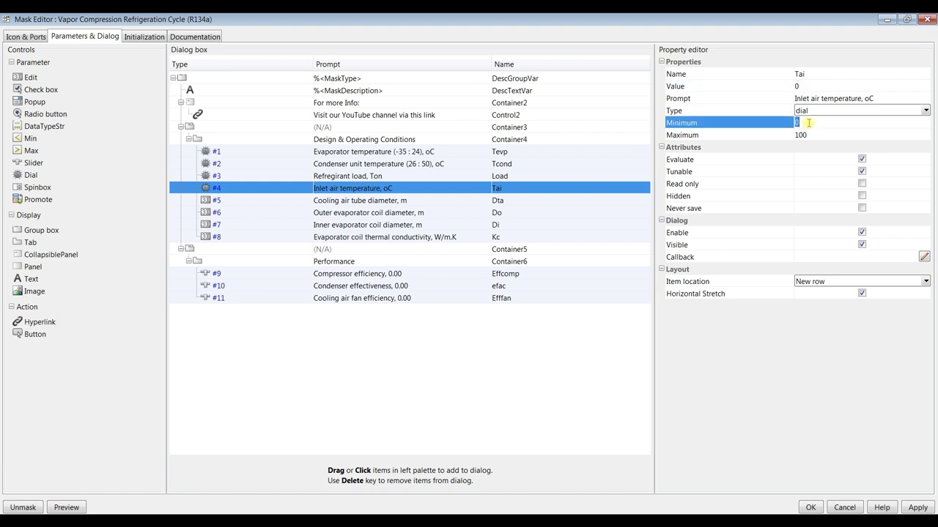
pyautogui.click(818, 135)
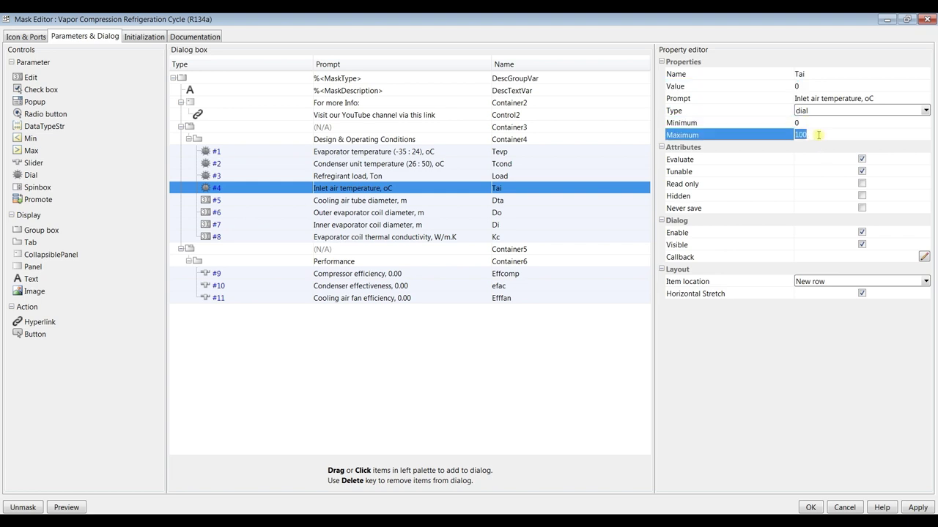
pyautogui.write('50')
pyautogui.click(809, 86)
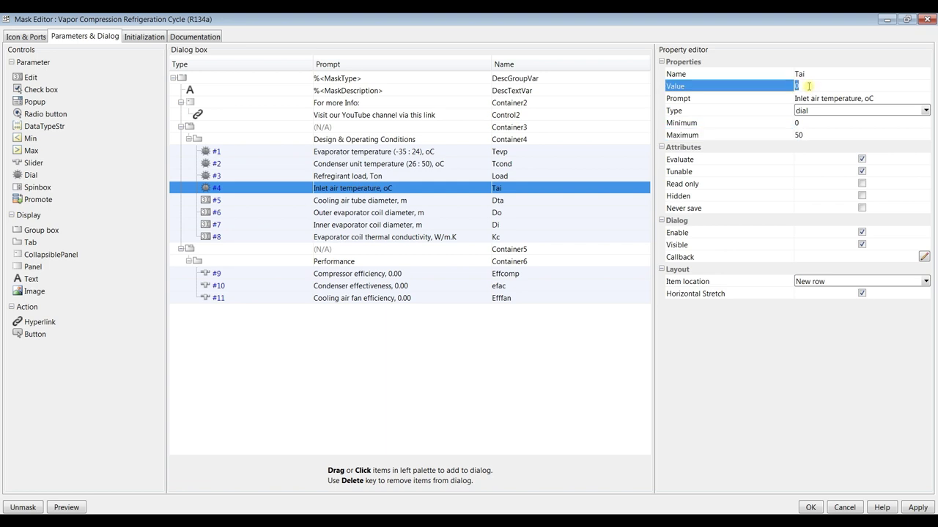
pyautogui.write('25')
pyautogui.press('Return')
pyautogui.click(911, 504)
# Step: Check the layout of the existing dials and set the inlet air temperature's item location to Current row
pyautogui.click(292, 151)
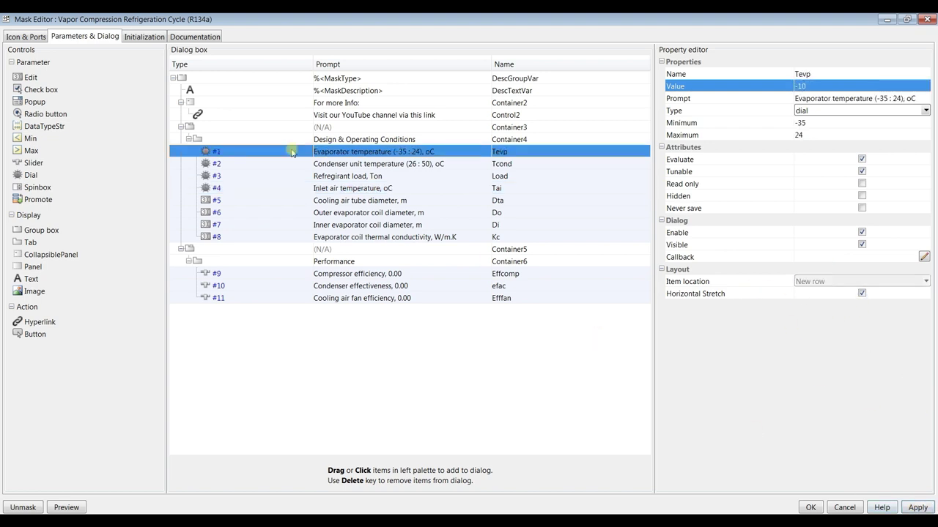
pyautogui.click(279, 164)
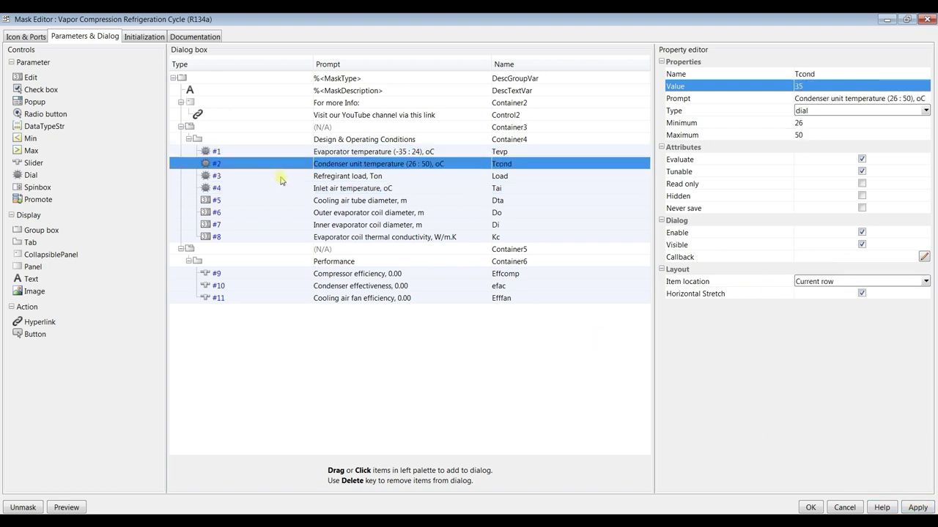
pyautogui.click(281, 179)
pyautogui.click(282, 191)
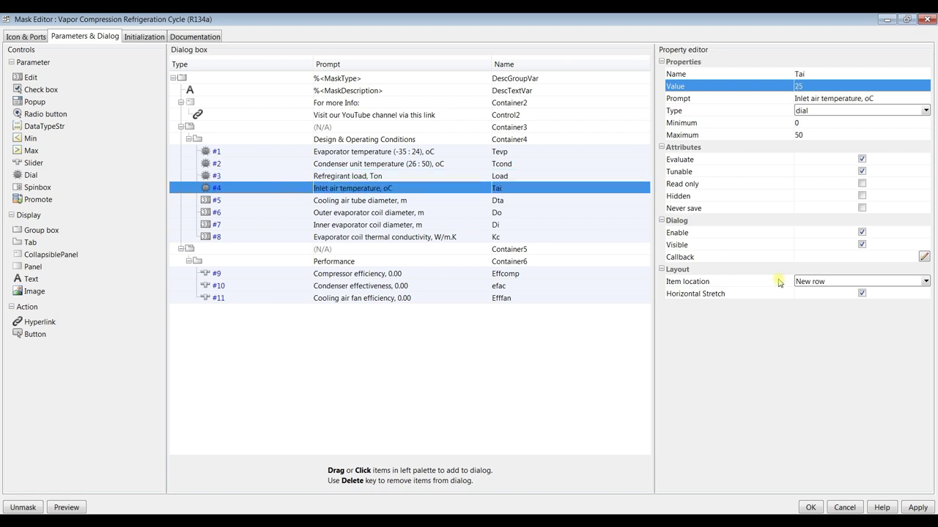
pyautogui.click(926, 282)
pyautogui.click(842, 304)
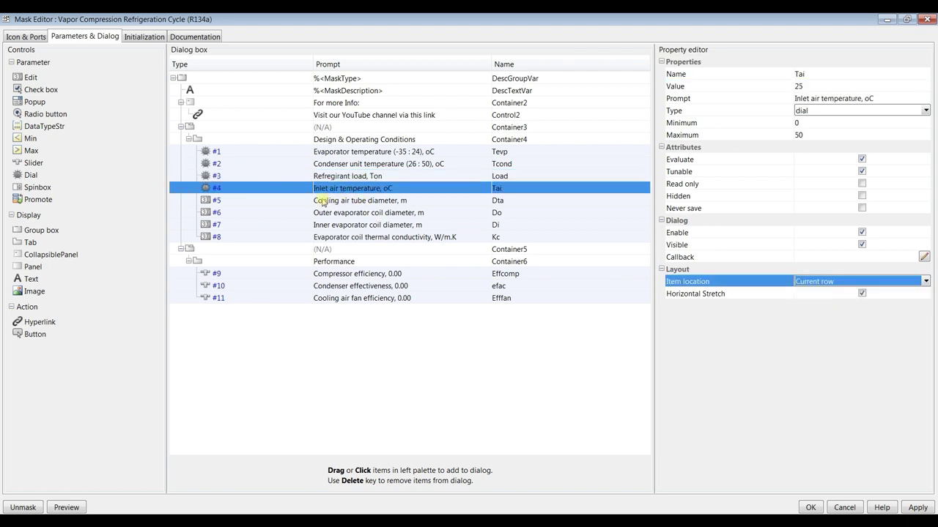
# Step: Set the item location to New row for the cooling air tube diameter and Current row for the outer evaporator coil diameter
pyautogui.click(300, 202)
pyautogui.click(925, 257)
pyautogui.click(834, 271)
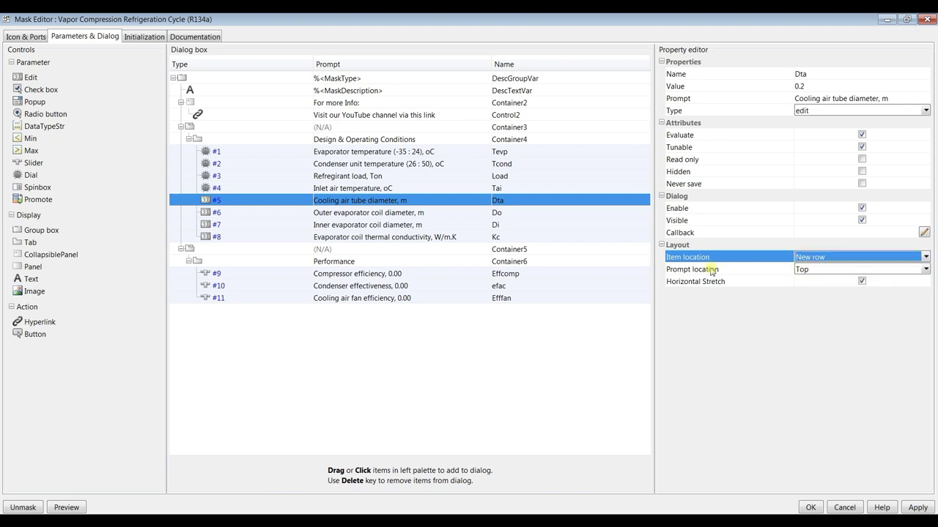
pyautogui.click(284, 213)
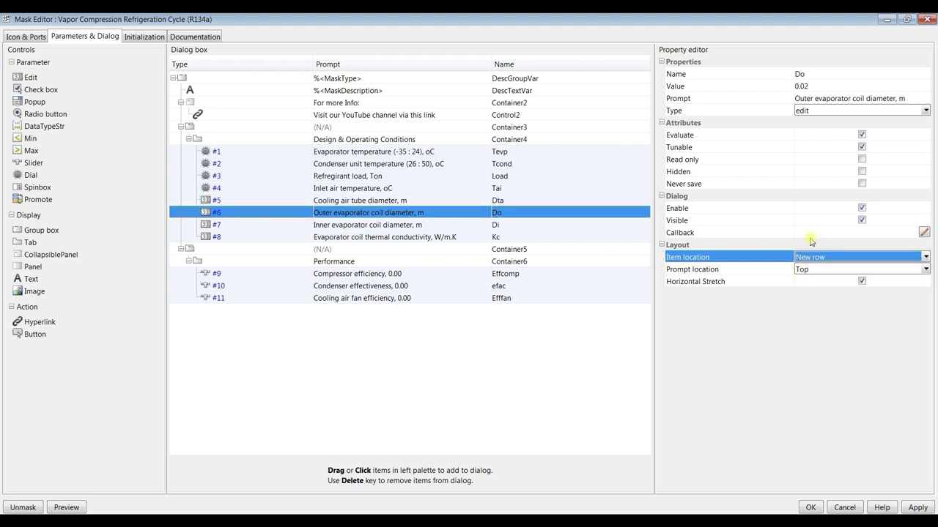
pyautogui.click(925, 257)
pyautogui.click(840, 279)
# Step: Set the item location to New row for the inner evaporator coil diameter and Current row for the coil thermal conductivity
pyautogui.click(284, 225)
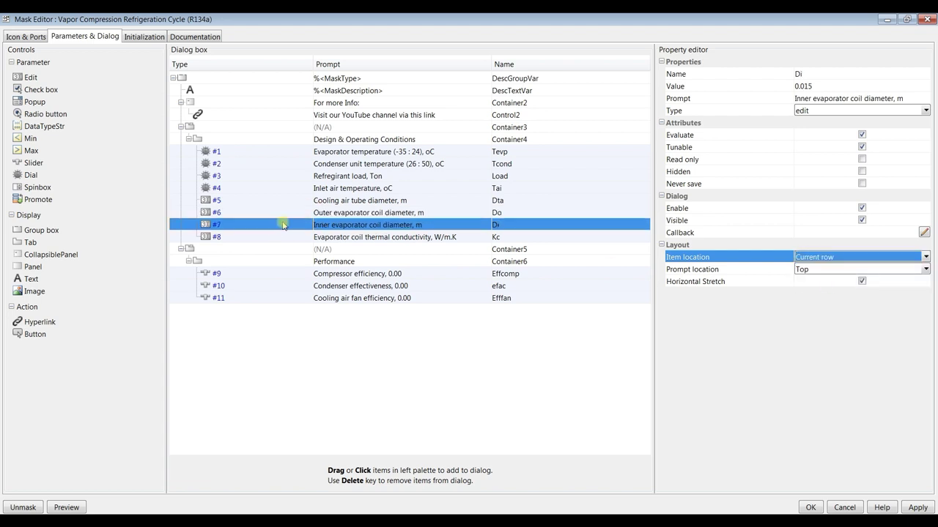
pyautogui.click(925, 257)
pyautogui.click(897, 269)
pyautogui.click(291, 237)
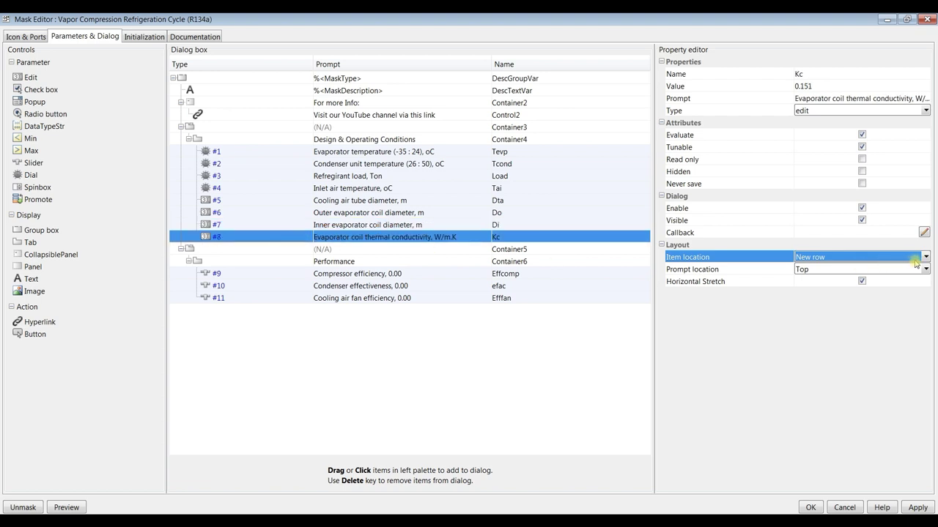
pyautogui.click(920, 258)
pyautogui.click(848, 281)
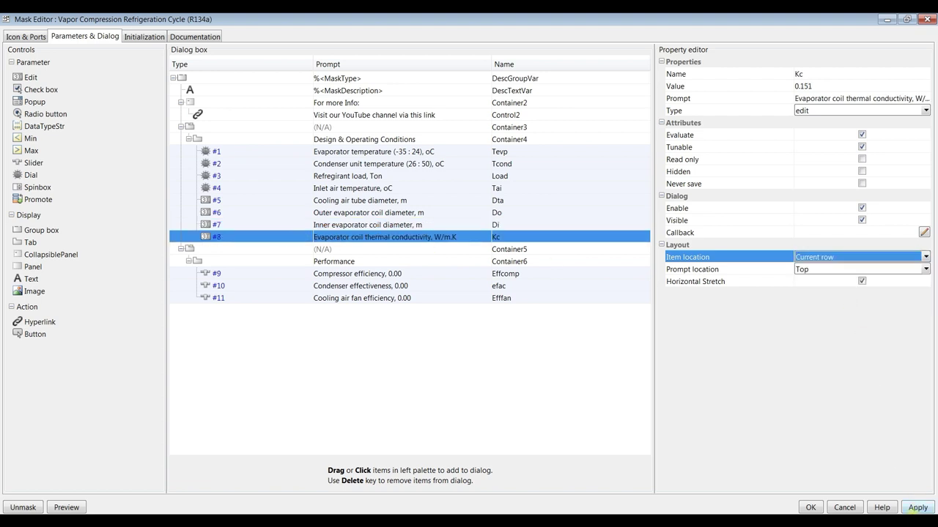
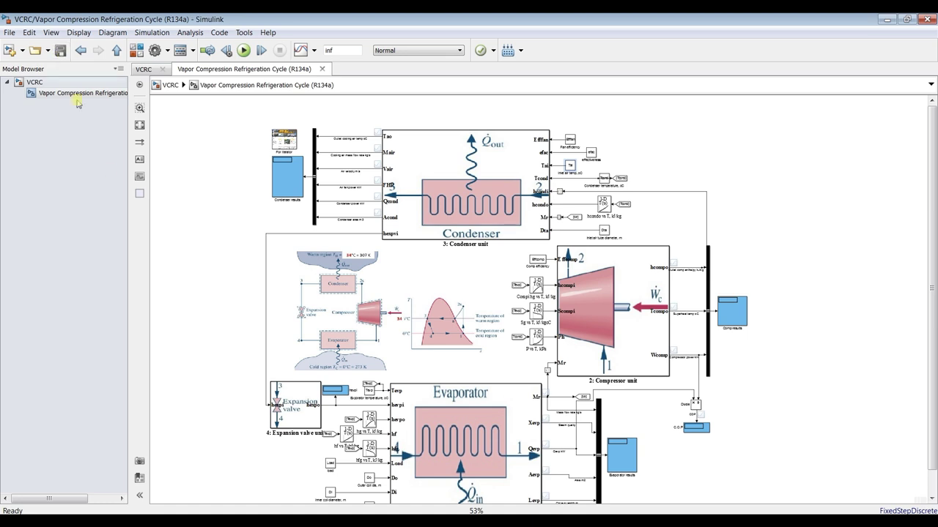
# Step: Open the refrigeration cycle block's parameters from the top-level model and place their window over the subsystem diagram
pyautogui.click(323, 522)
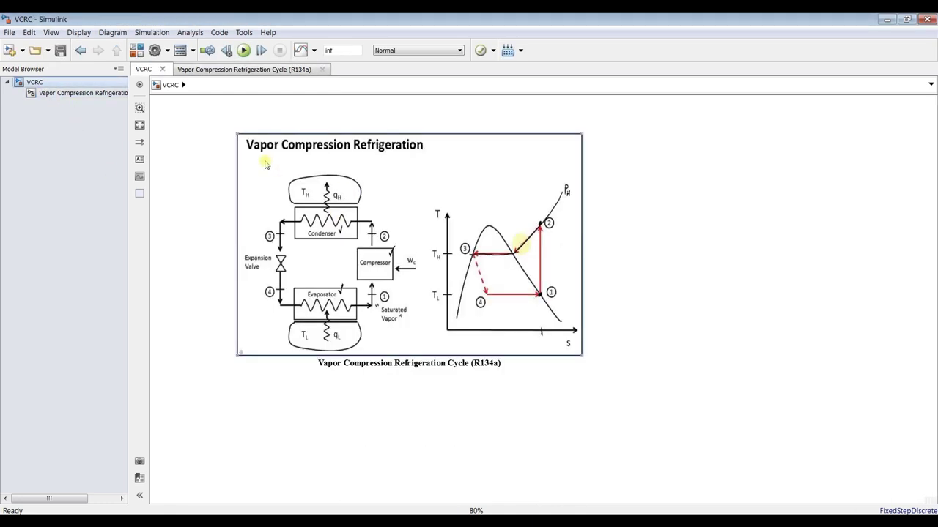
pyautogui.scroll(1, 349, 186)
pyautogui.doubleClick(305, 176)
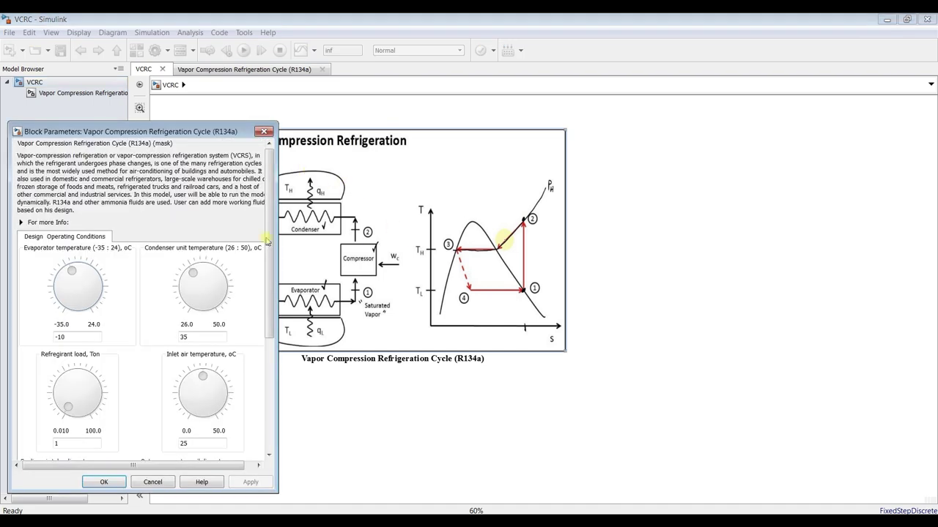
pyautogui.click(76, 93)
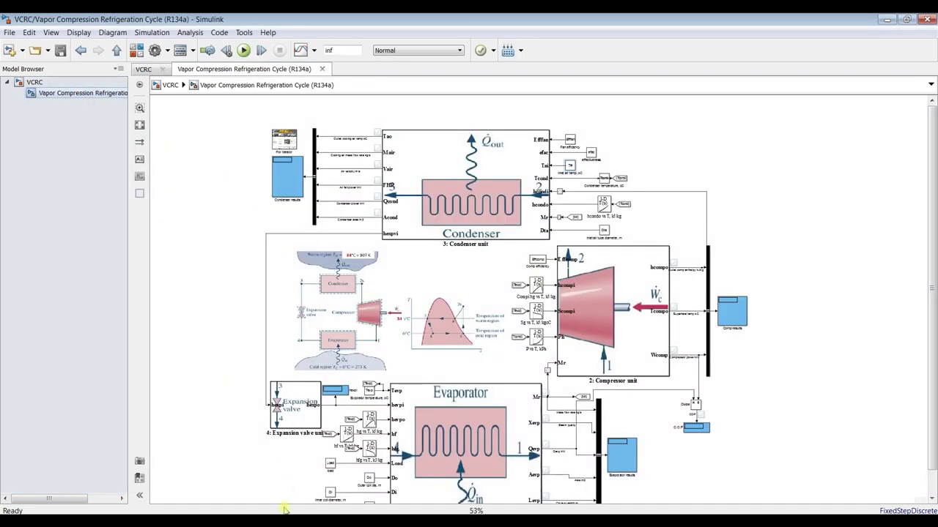
pyautogui.click(356, 504)
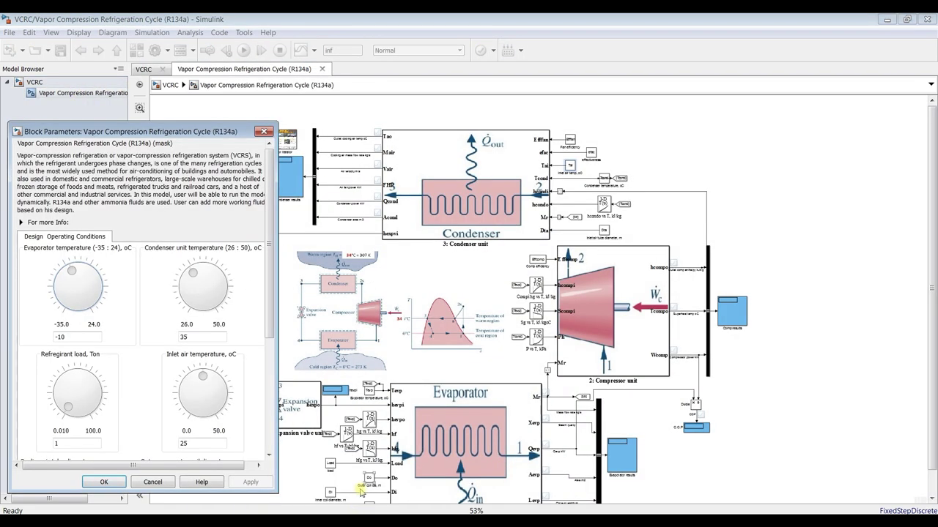
pyautogui.moveTo(179, 132); pyautogui.dragTo(330, 109)
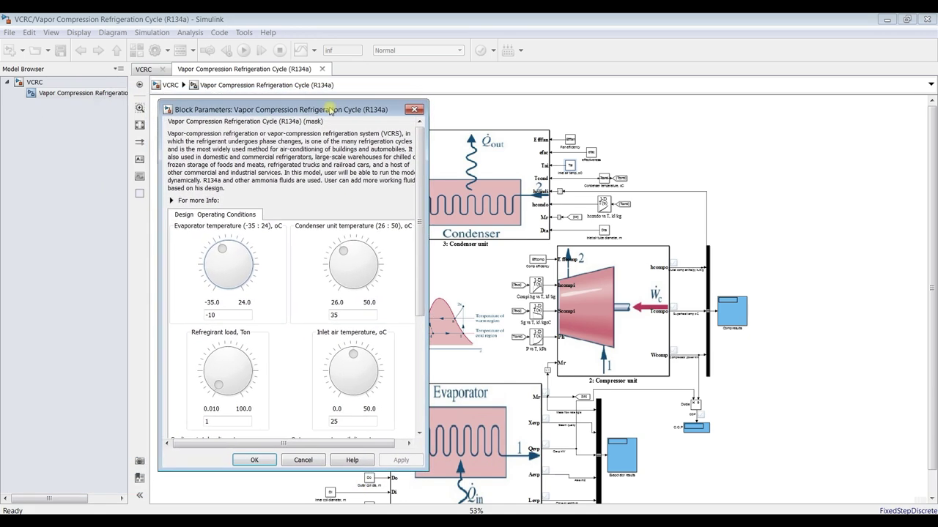
# Step: Start the simulation of the refrigeration cycle and place the block parameters window clear of the compressor and evaporator displays
pyautogui.click(286, 16)
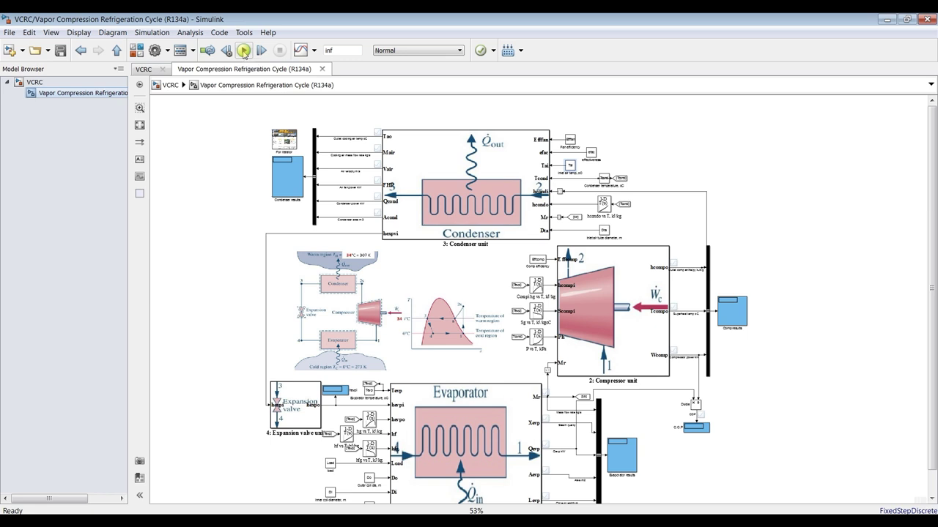
pyautogui.click(244, 51)
pyautogui.click(301, 505)
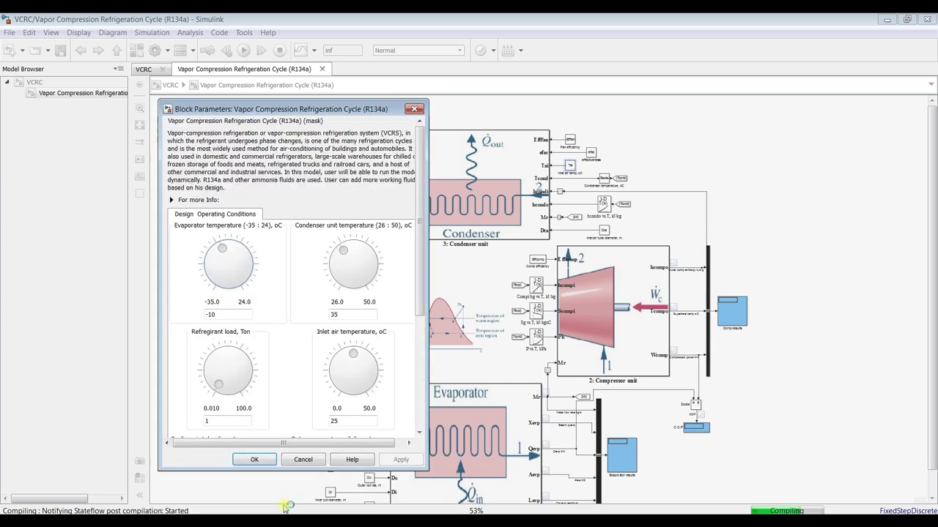
pyautogui.moveTo(354, 74); pyautogui.dragTo(266, 71)
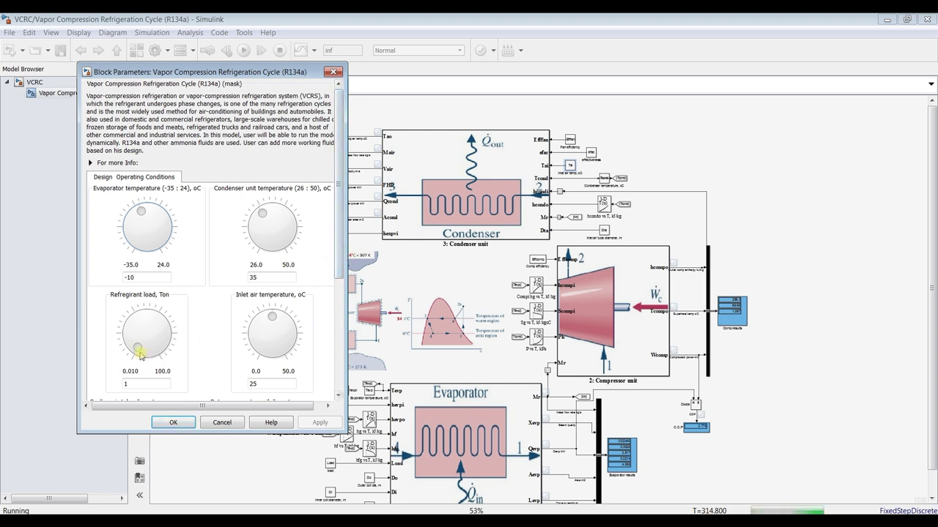
# Step: Raise the refrigerant load to 20.008 Ton with its dial while the simulation runs
pyautogui.moveTo(139, 350); pyautogui.dragTo(138, 351)
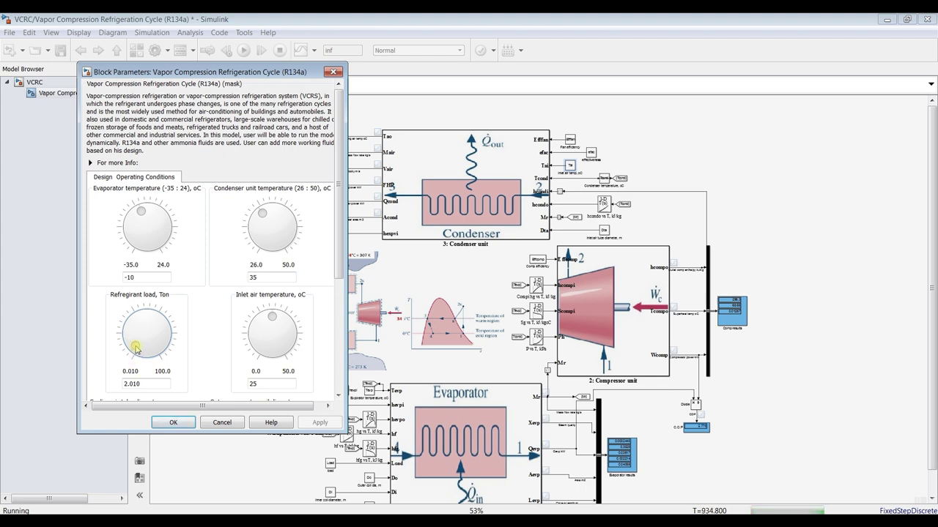
pyautogui.scroll(1, 135, 349)
pyautogui.scroll(-1, 134, 347)
pyautogui.scroll(3, 124, 372)
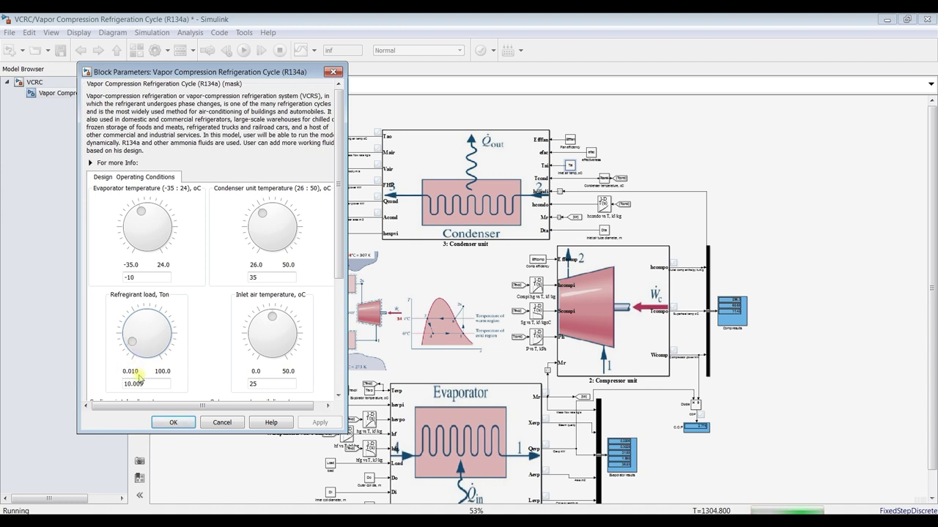
pyautogui.scroll(1, 145, 337)
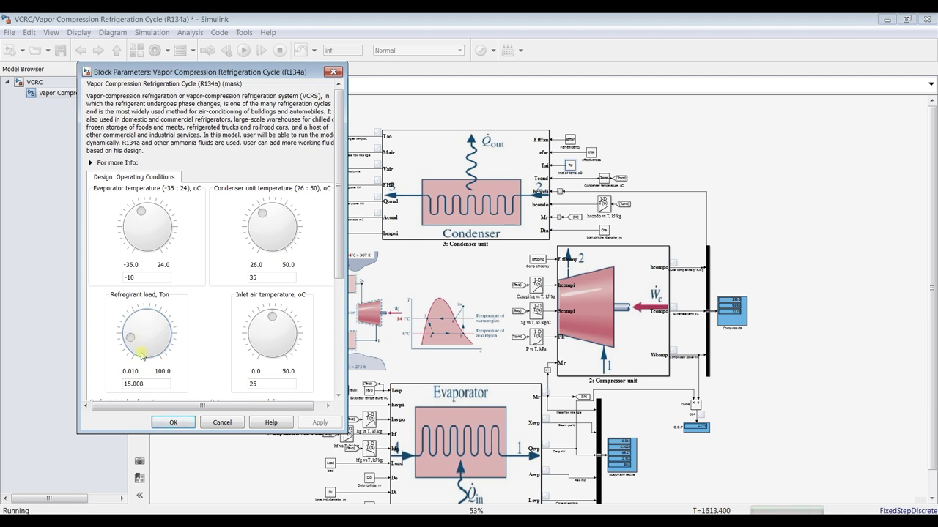
pyautogui.scroll(3, 158, 396)
# Step: Lower the inlet air temperature to 20.500 °C with its dial during the running simulation
pyautogui.click(273, 354)
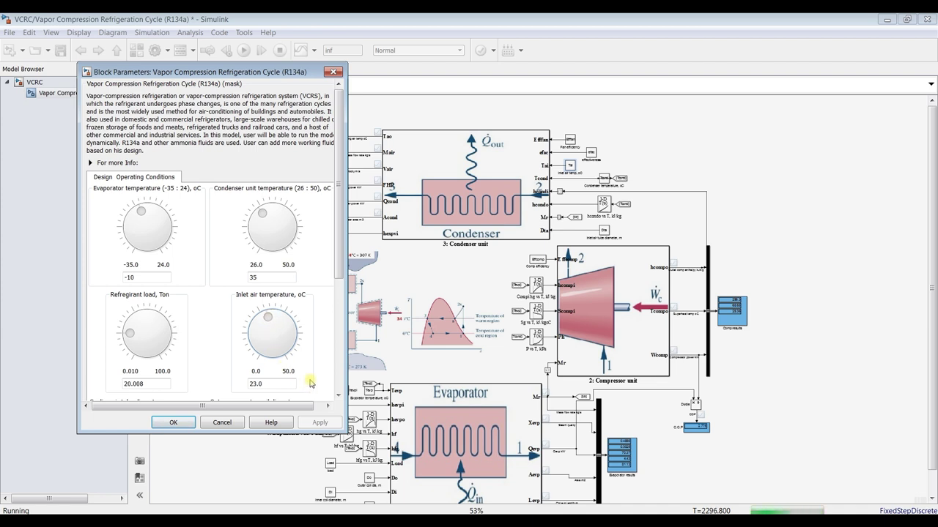
pyautogui.press('Left')
pyautogui.press('Left')
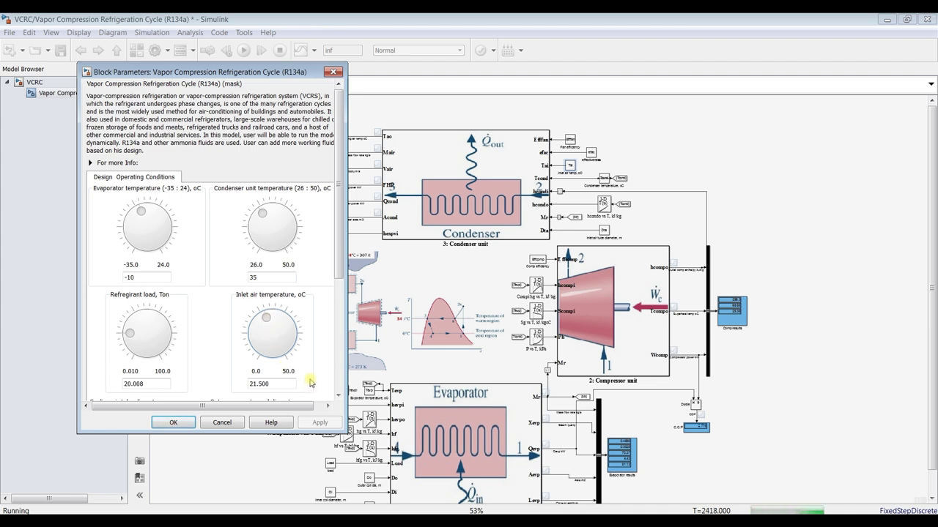
pyautogui.press('Left')
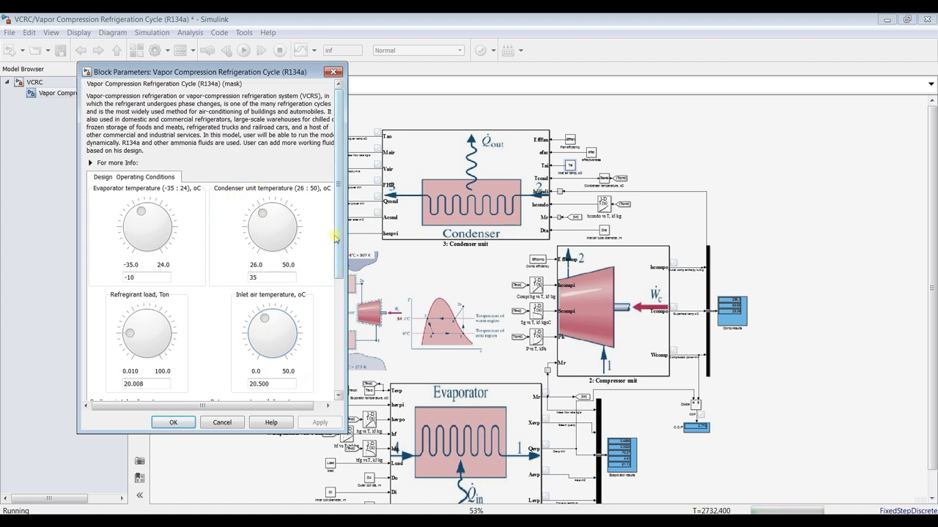
# Step: Raise the evaporator temperature to 0.400 °C with its dial during the running simulation
pyautogui.click(143, 213)
pyautogui.moveTo(142, 213); pyautogui.dragTo(144, 212)
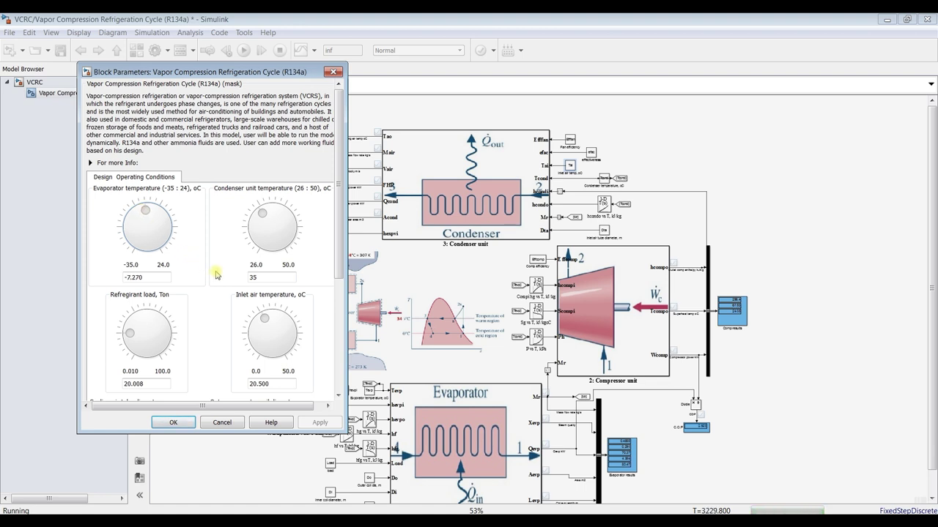
pyautogui.press('Right')
pyautogui.press('Right')
pyautogui.press('Right')
pyautogui.press('Right')
pyautogui.press('Right')
# Step: Review the remaining coil and performance parameters, accept the block parameters and stop the simulation
pyautogui.moveTo(339, 258); pyautogui.dragTo(336, 381)
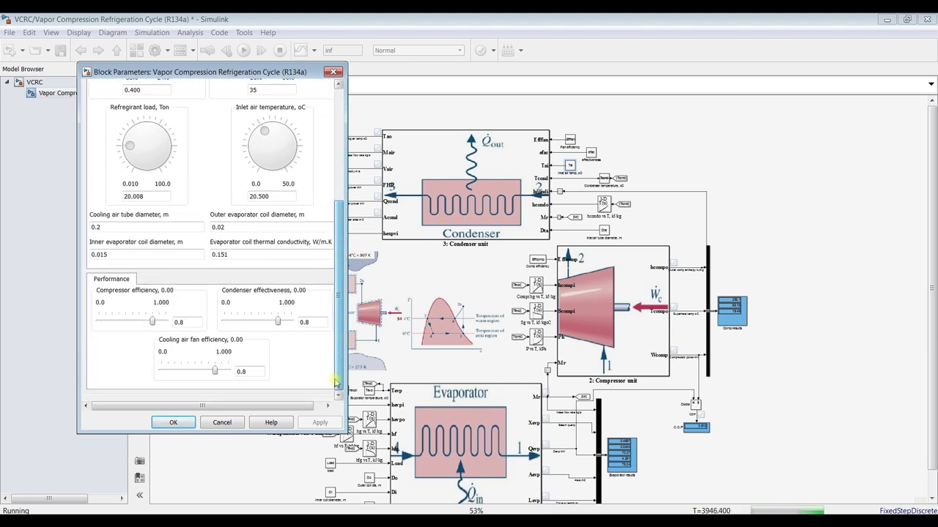
pyautogui.click(172, 424)
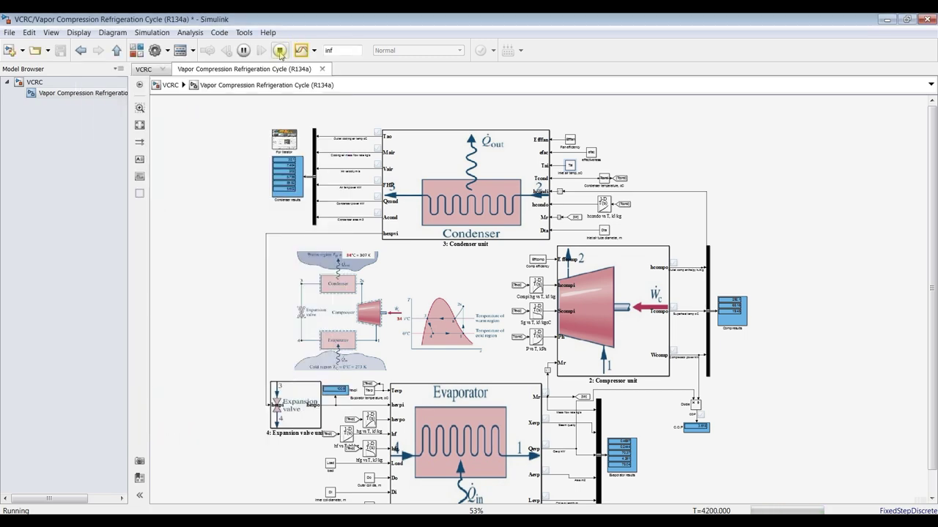
pyautogui.click(279, 51)
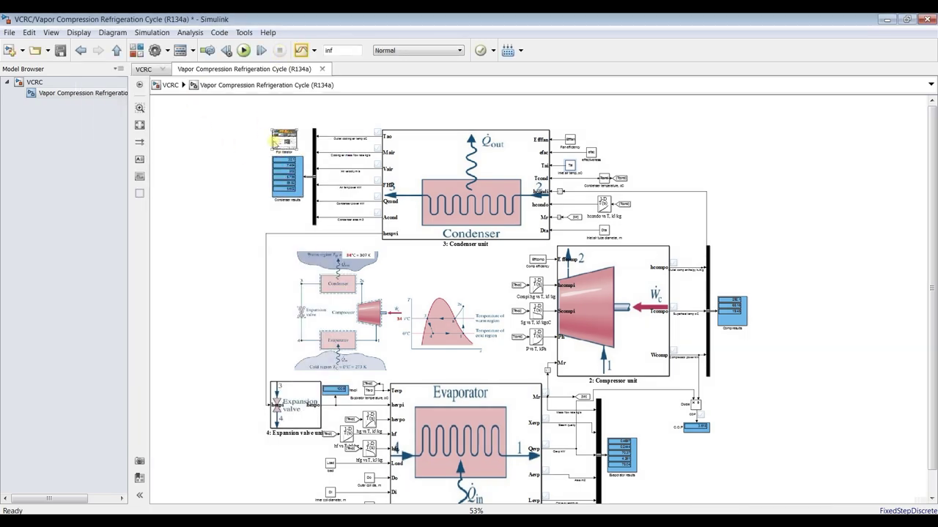
# Step: Select the condenser's output signals together and check the available streaming options for them
pyautogui.scroll(5, 356, 155)
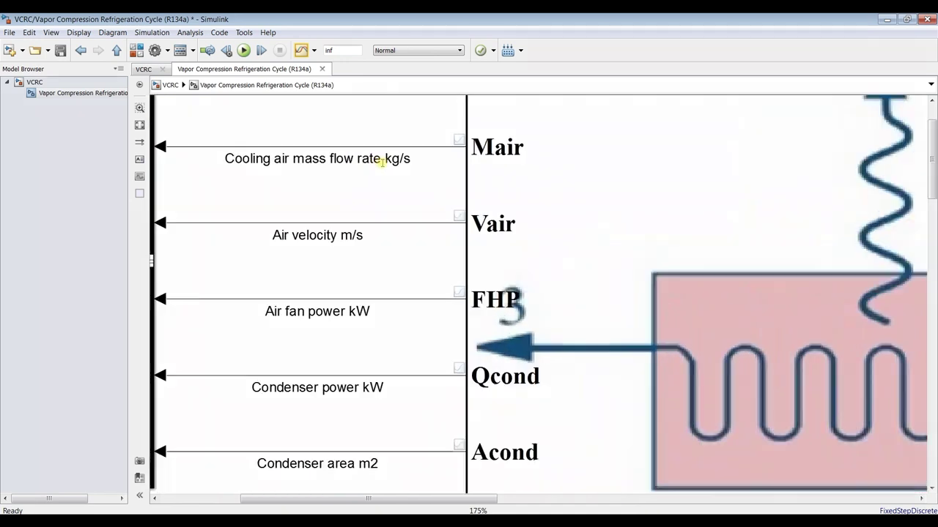
pyautogui.scroll(2, 386, 146)
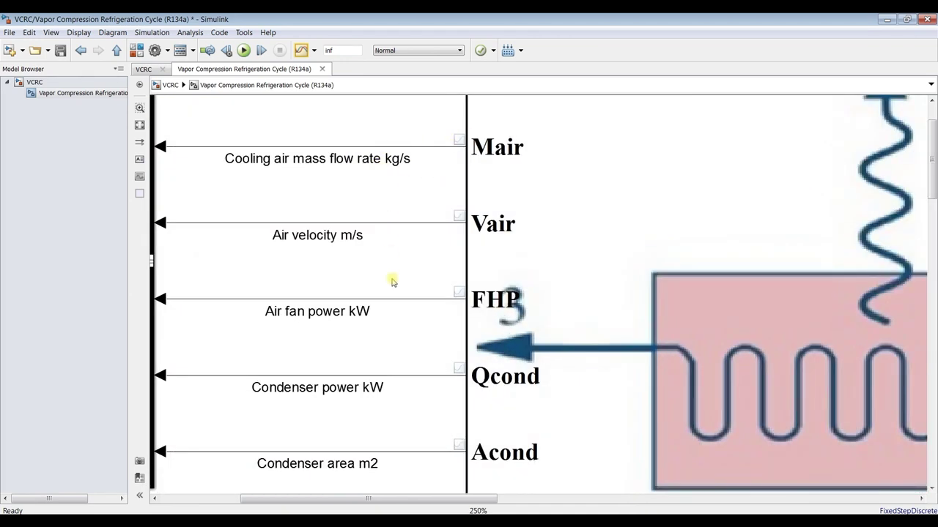
pyautogui.moveTo(422, 122); pyautogui.dragTo(410, 412)
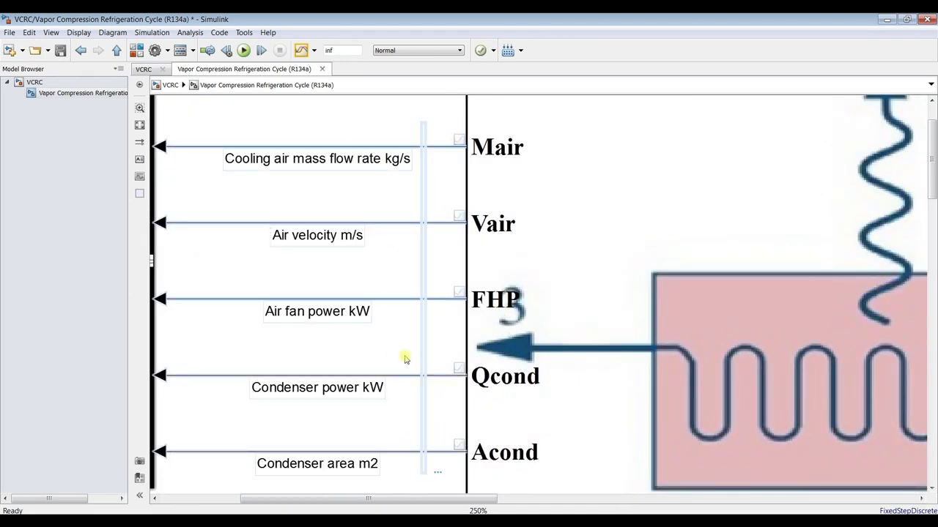
pyautogui.click(313, 50)
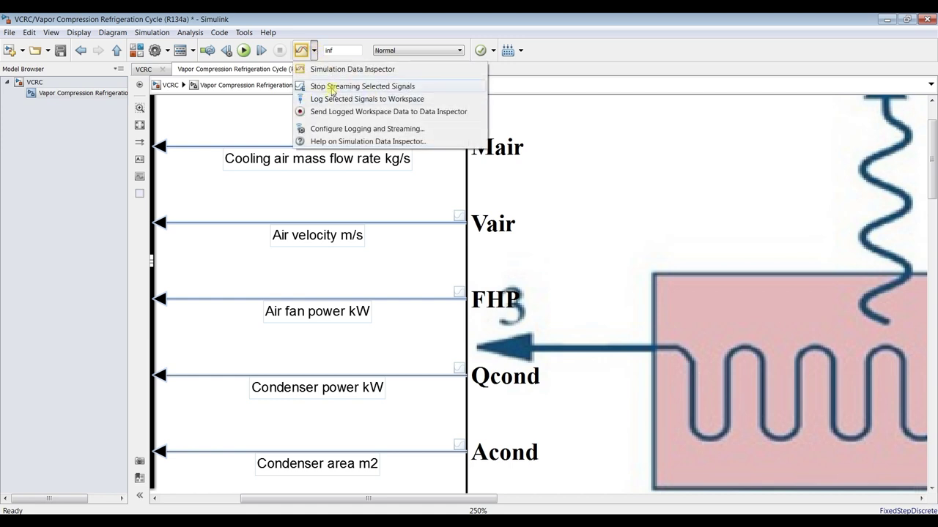
pyautogui.click(391, 132)
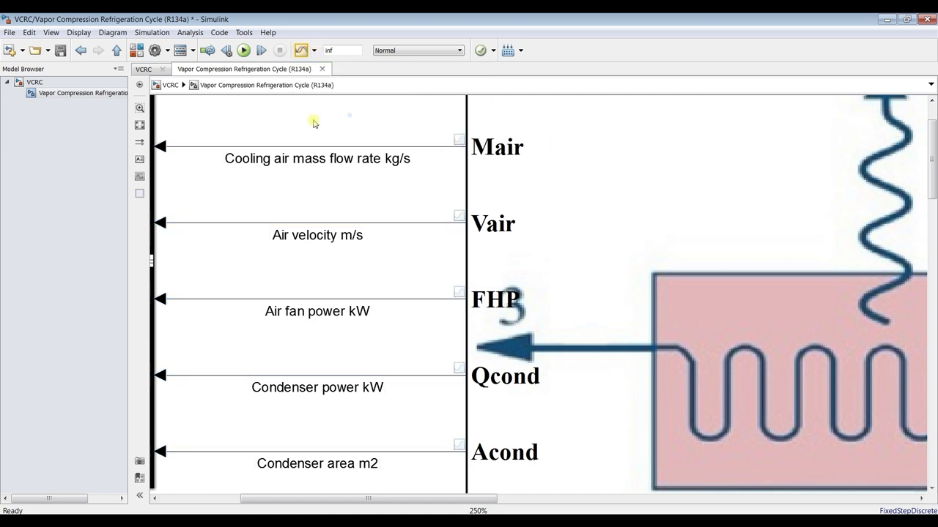
# Step: Open the Simulation Data Inspector at full screen and enlarge its signal list to show all signals of Run 1
pyautogui.click(301, 50)
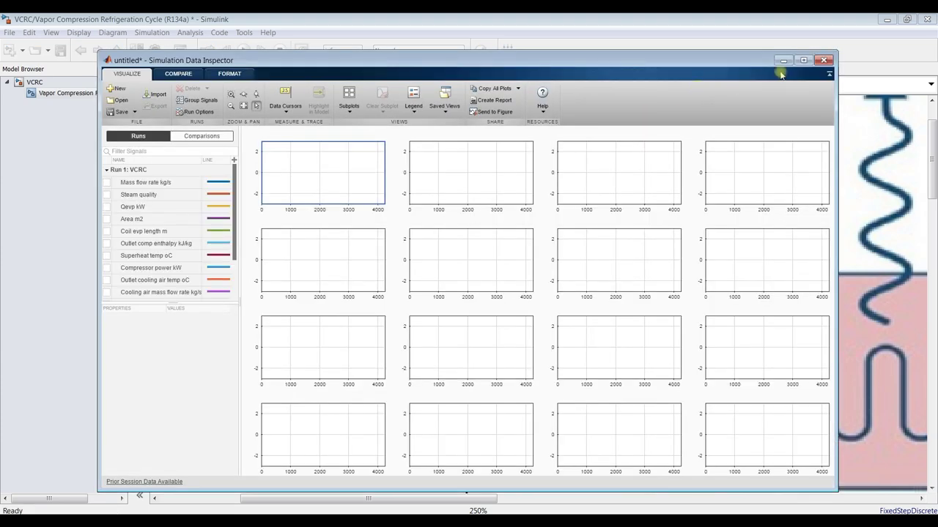
pyautogui.click(803, 61)
pyautogui.moveTo(76, 296); pyautogui.dragTo(63, 463)
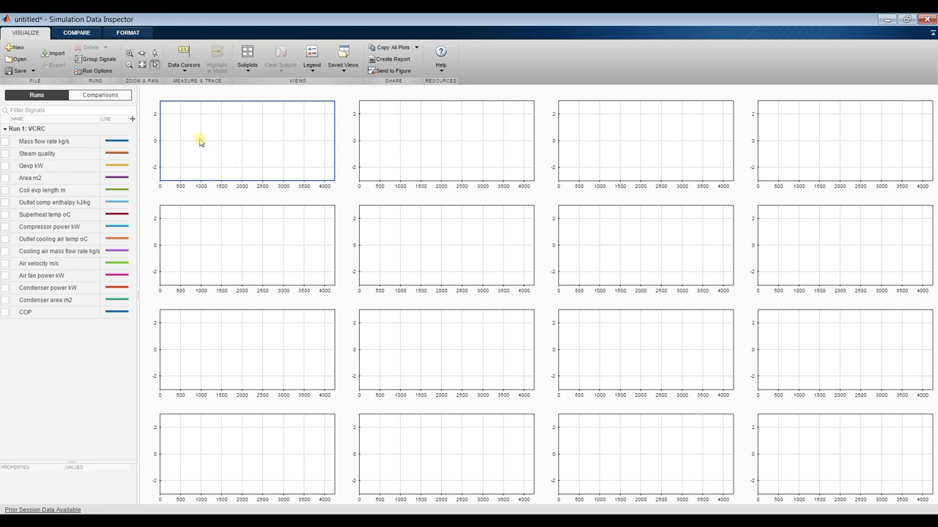
# Step: Plot Mass flow rate kg/s in the first subplot and Steam quality in the second, and make the third subplot active
pyautogui.click(6, 141)
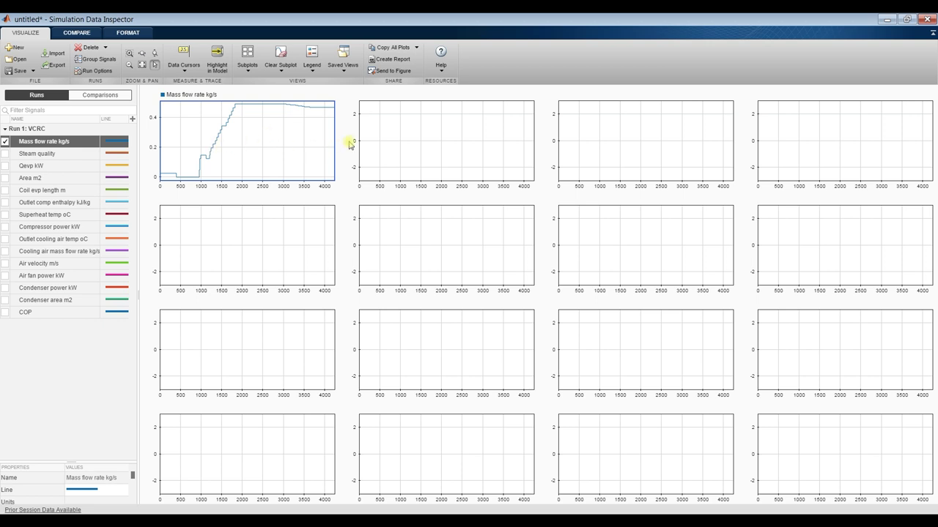
pyautogui.click(414, 131)
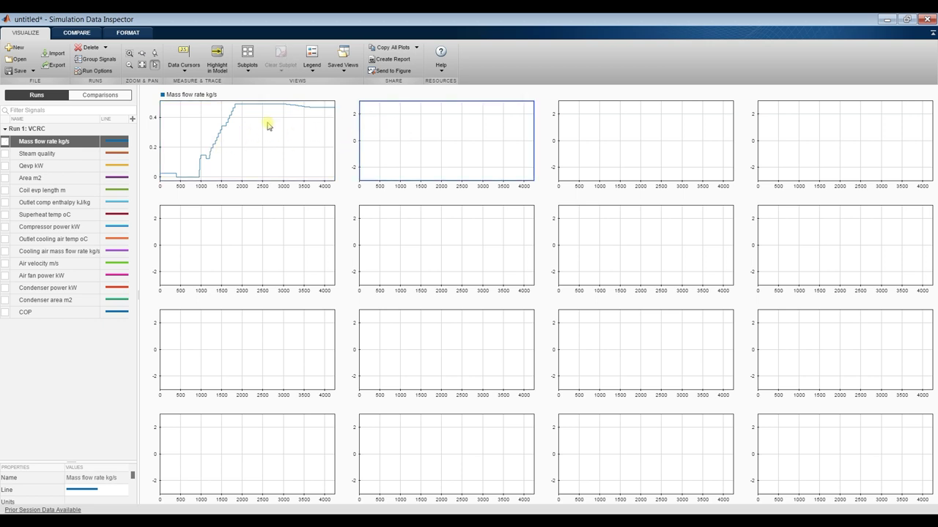
pyautogui.click(5, 155)
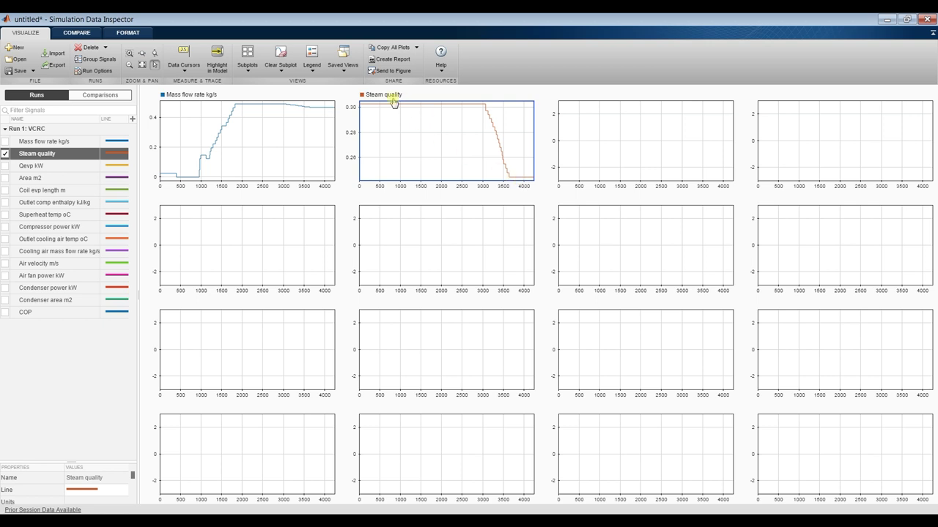
pyautogui.click(623, 135)
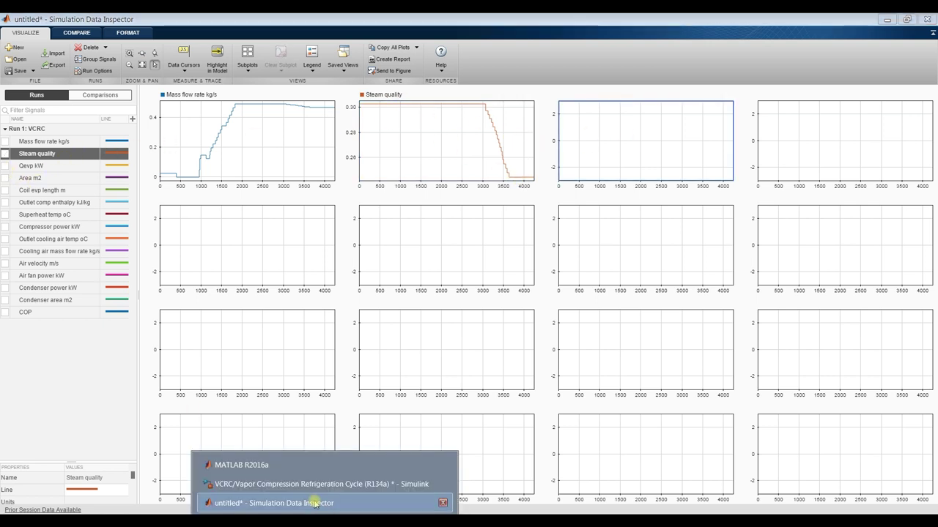
# Step: Switch back to the Simulink model and examine the cycle's T-s diagram between the four units
pyautogui.click(286, 489)
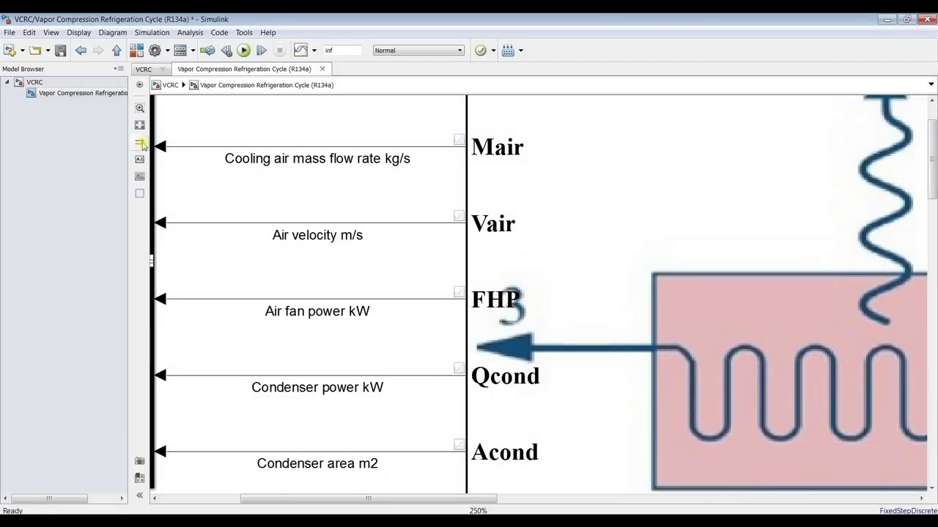
pyautogui.click(139, 125)
pyautogui.scroll(6, 473, 301)
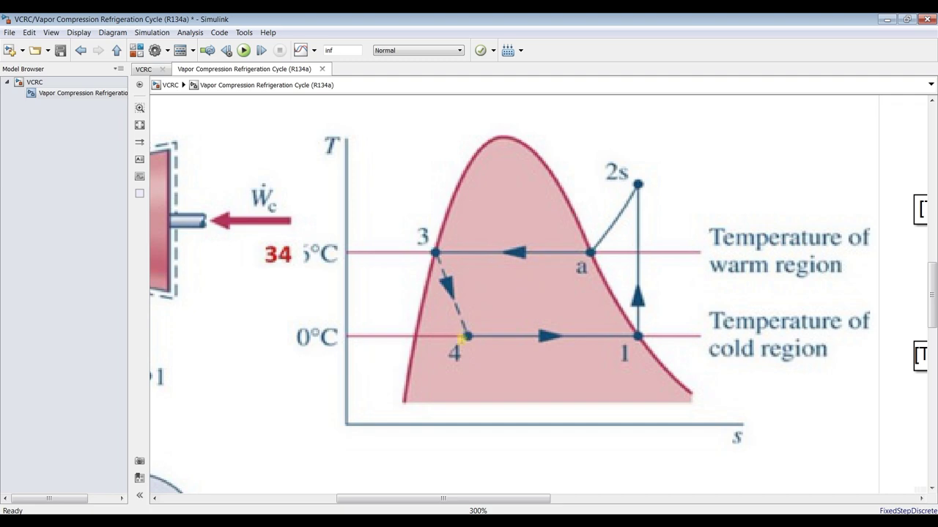
pyautogui.scroll(-7, 466, 326)
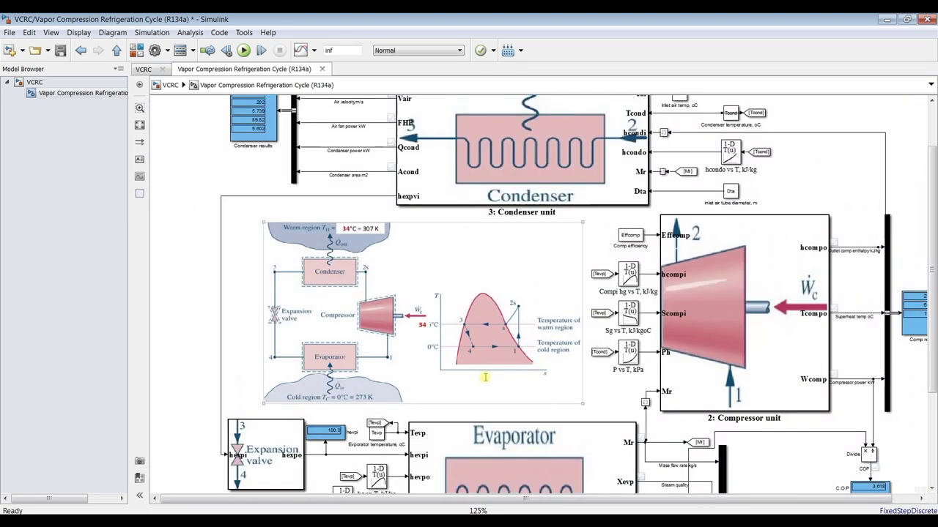
pyautogui.scroll(-3, 933, 295)
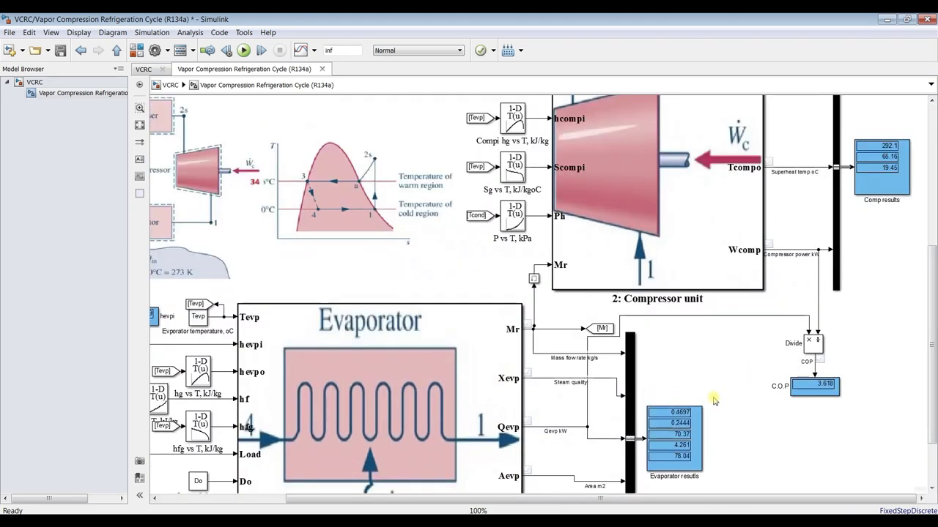
# Step: Examine the evaporator results display and trace the mass flow rate and steam quality signals leaving the evaporator
pyautogui.scroll(4, 935, 340)
pyautogui.scroll(-3, 934, 340)
pyautogui.scroll(1, 752, 349)
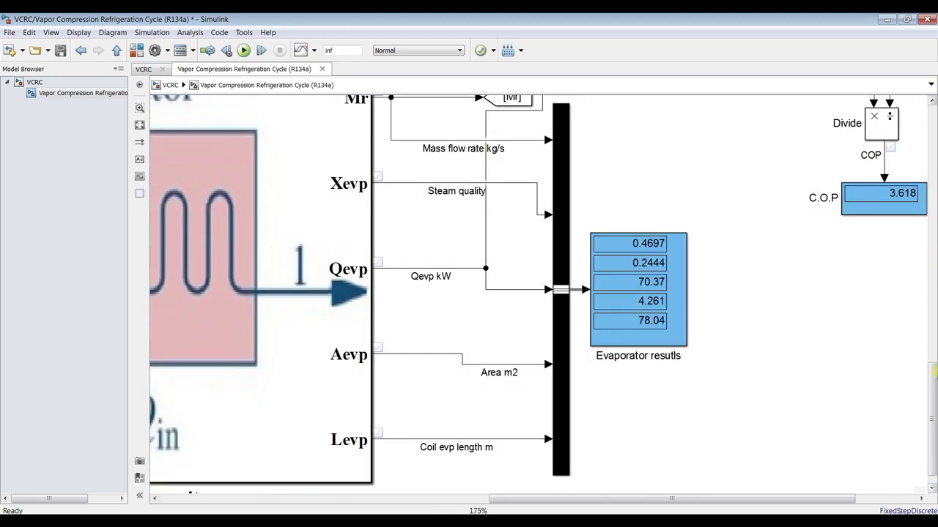
pyautogui.scroll(1, 934, 374)
pyautogui.click(430, 168)
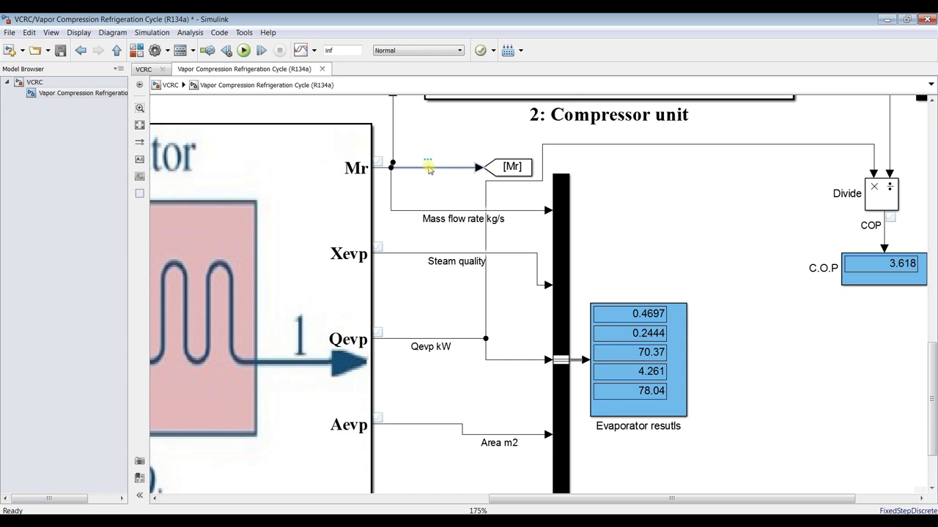
pyautogui.click(404, 254)
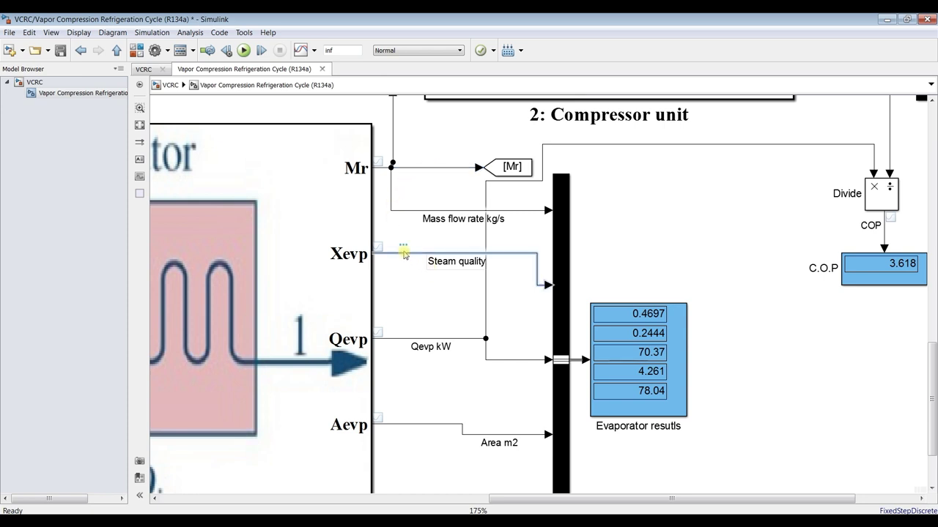
pyautogui.click(642, 334)
pyautogui.click(348, 442)
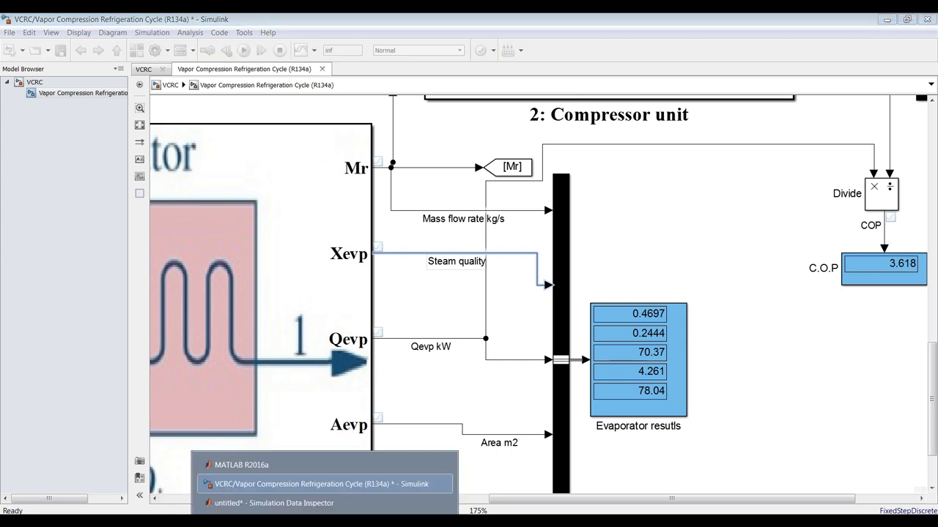
# Step: Return to the Simulation Data Inspector, plot Qevp kW in the third subplot and make the fourth subplot active
pyautogui.click(324, 522)
pyautogui.click(283, 504)
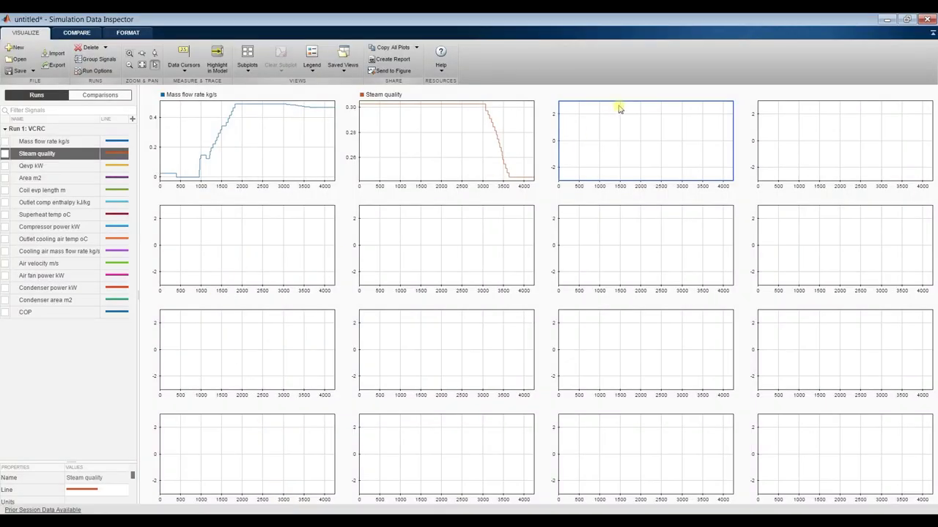
pyautogui.click(7, 166)
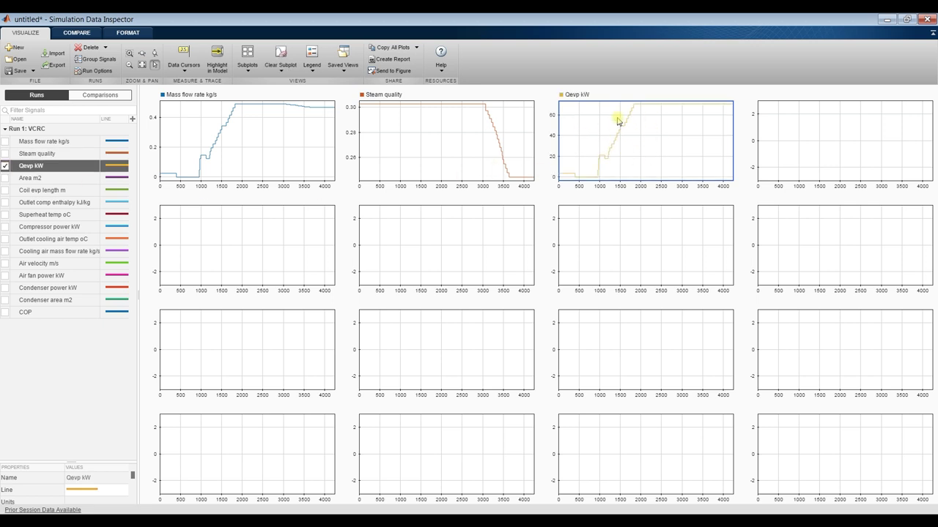
pyautogui.click(810, 140)
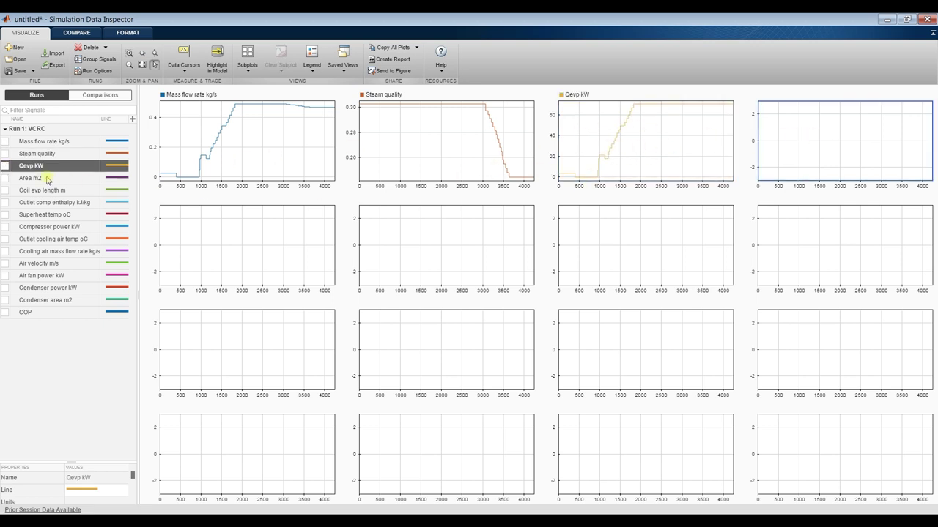
# Step: Plot Area m2 in the fourth subplot of the first row
pyautogui.click(6, 178)
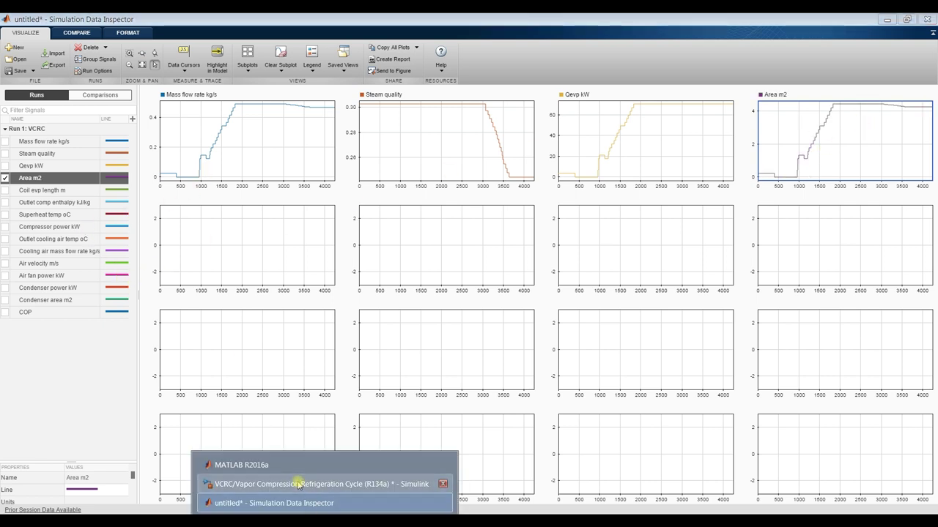
# Step: Switch to the Simulink model, rename the evaporator's Area m2 signal as Evaporator area m2 and save the model
pyautogui.click(242, 484)
pyautogui.scroll(-3, 509, 389)
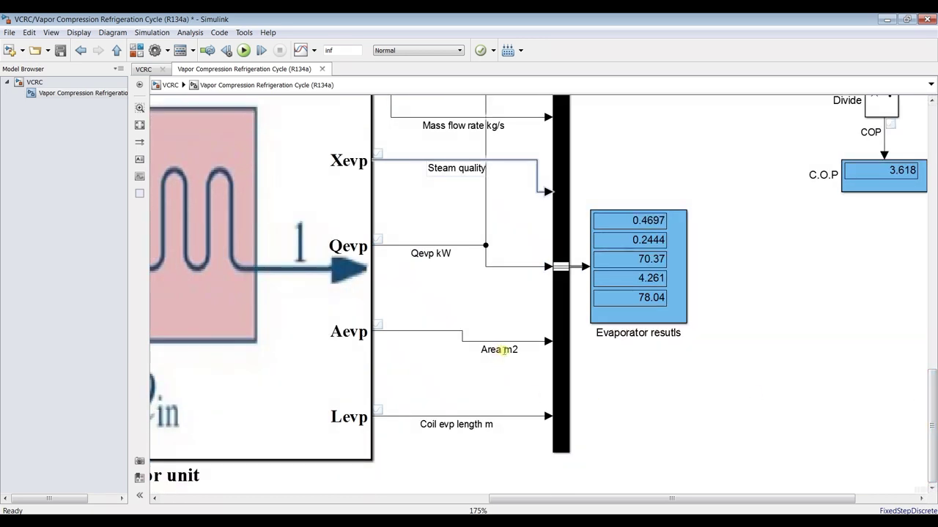
pyautogui.click(481, 349)
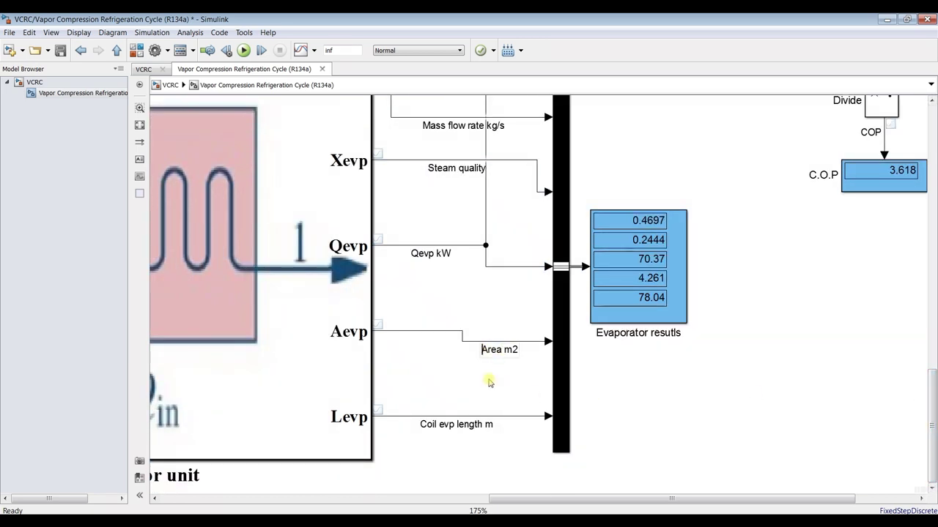
pyautogui.write('Evaporator')
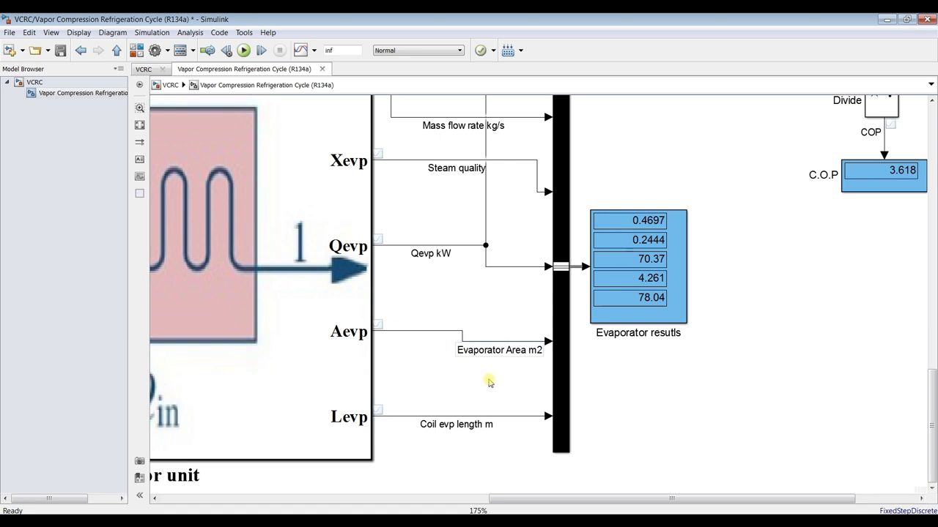
pyautogui.press('Delete')
pyautogui.write('a')
pyautogui.click(703, 380)
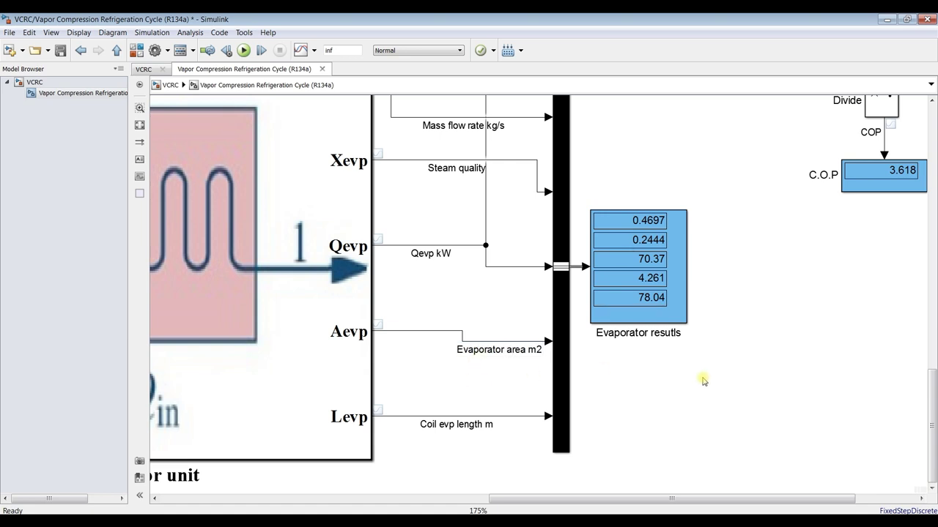
pyautogui.click(63, 52)
# Step: Return to the Simulation Data Inspector and plot Coil evp length m in the first subplot of the second row
pyautogui.click(285, 510)
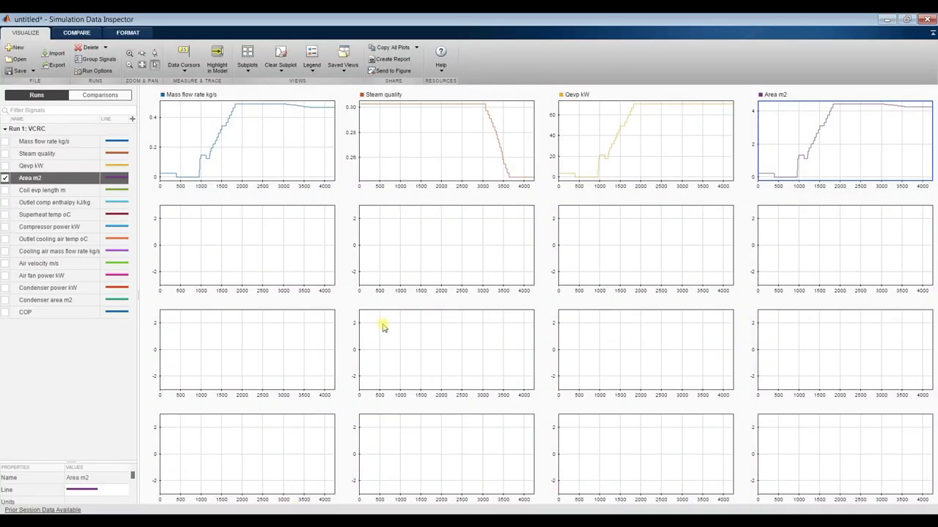
pyautogui.click(226, 218)
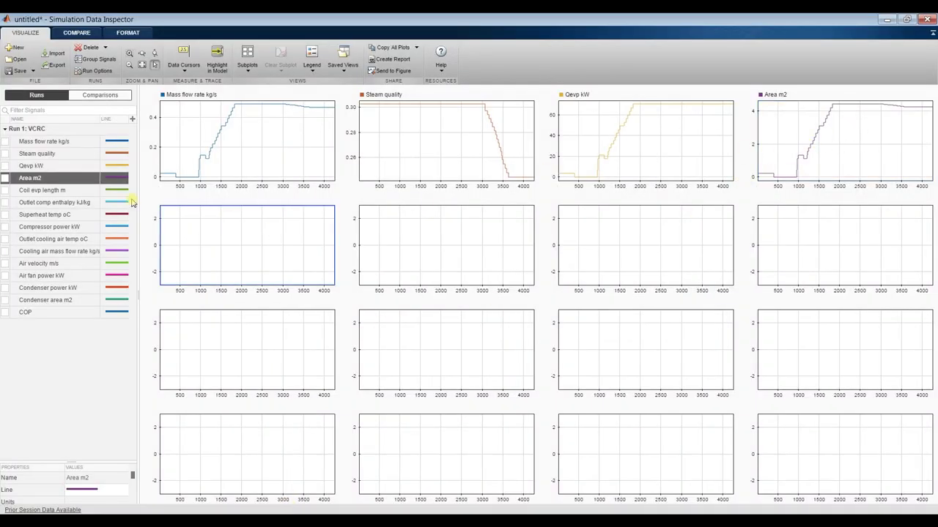
pyautogui.click(6, 190)
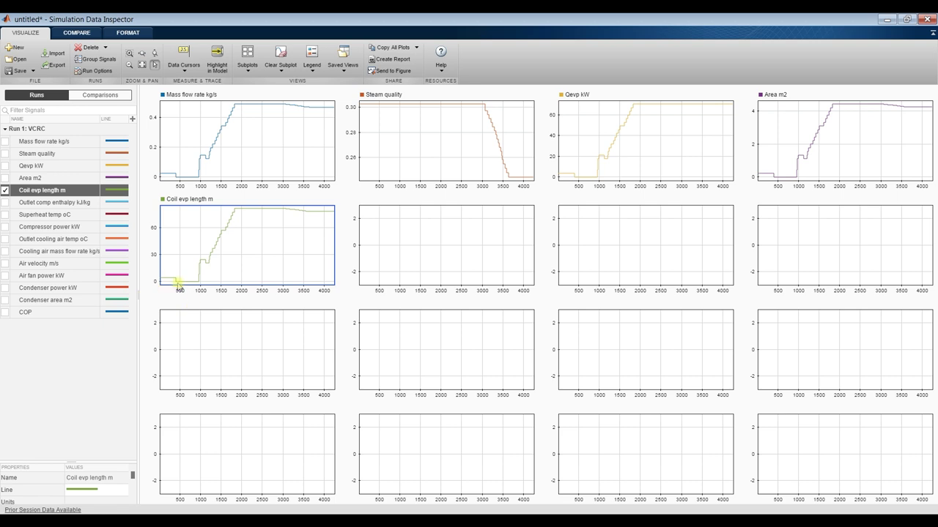
# Step: Plot Outlet comp enthalpy kJ/kg in the second row's second subplot and Superheat temp oC in its third subplot
pyautogui.click(419, 239)
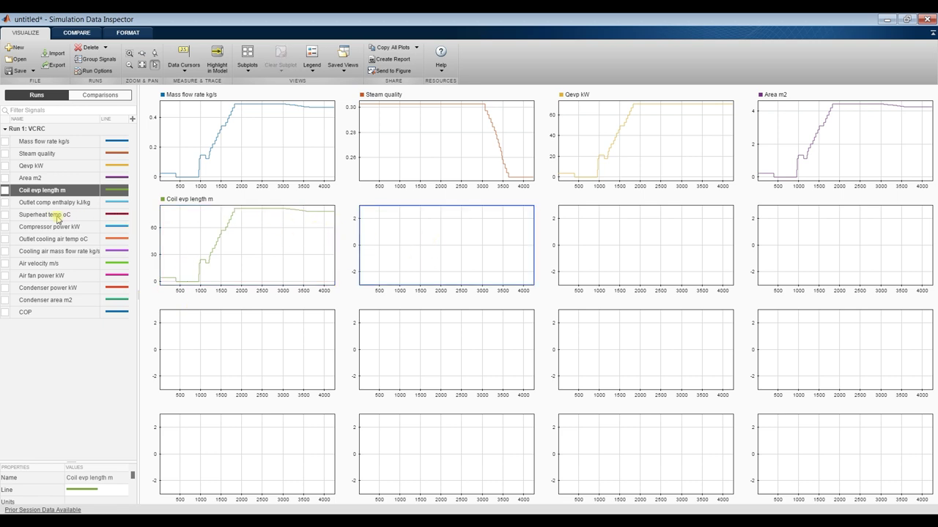
pyautogui.click(5, 203)
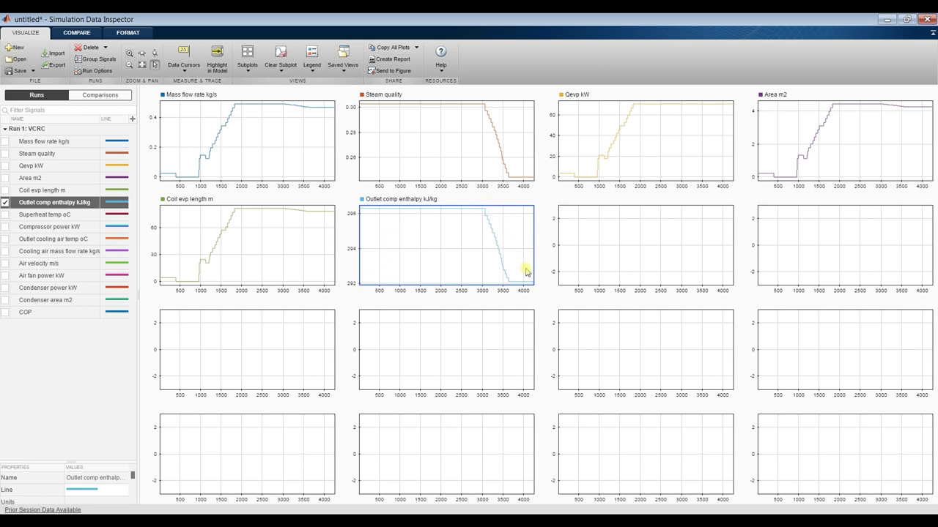
pyautogui.click(602, 237)
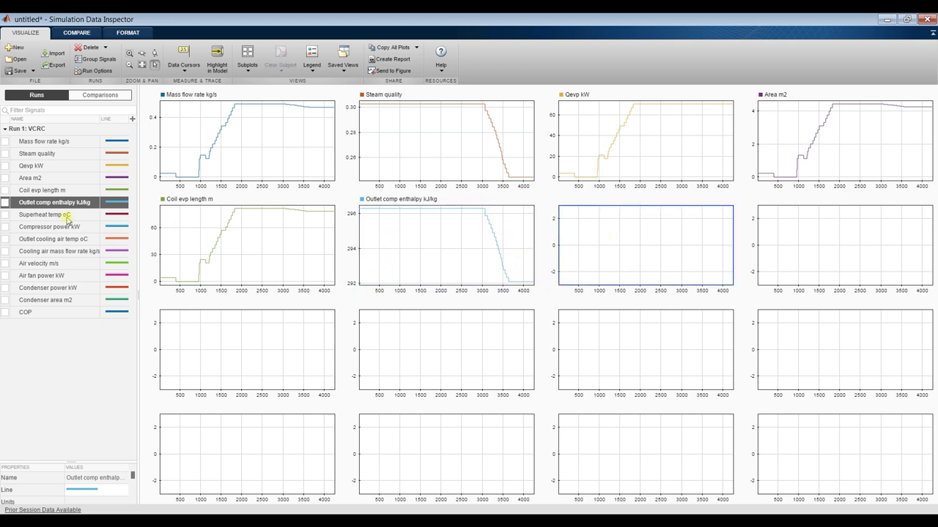
pyautogui.click(5, 215)
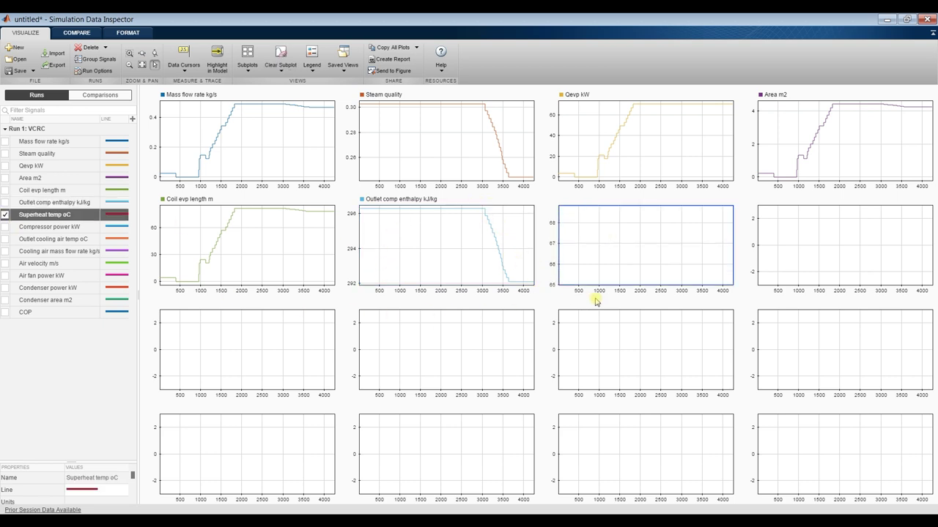
# Step: Switch to the Simulink model and examine the compressor outlet superheat at point 2s on the cycle's T-s diagram
pyautogui.click(362, 520)
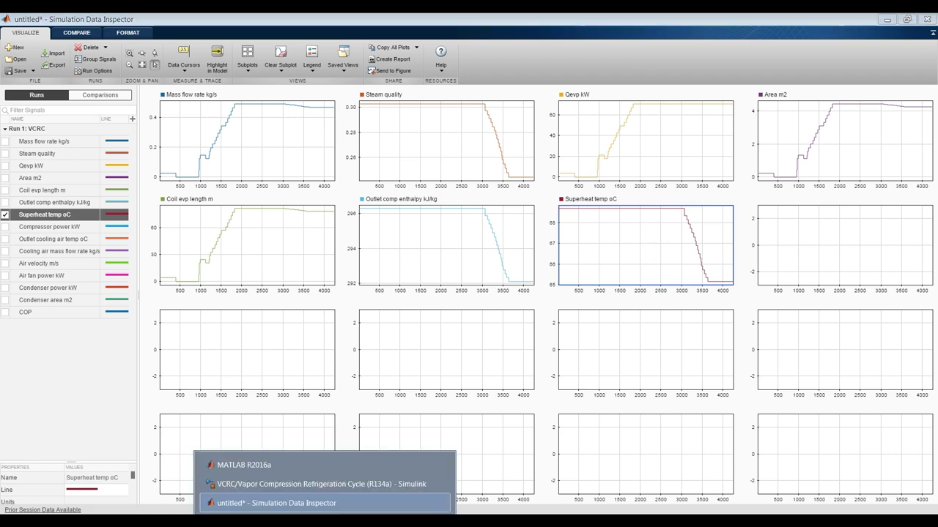
pyautogui.click(308, 487)
pyautogui.moveTo(578, 499); pyautogui.dragTo(250, 499)
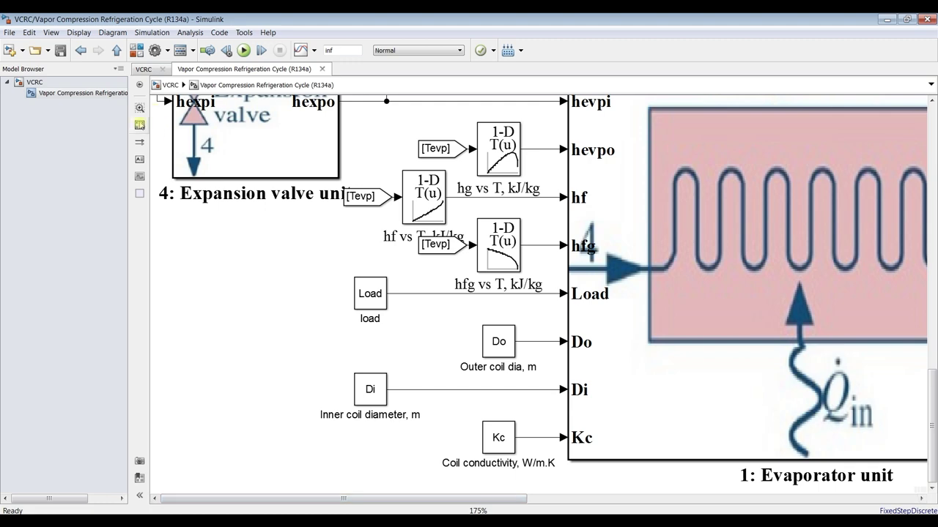
pyautogui.click(139, 125)
pyautogui.scroll(3, 528, 288)
pyautogui.scroll(4, 527, 289)
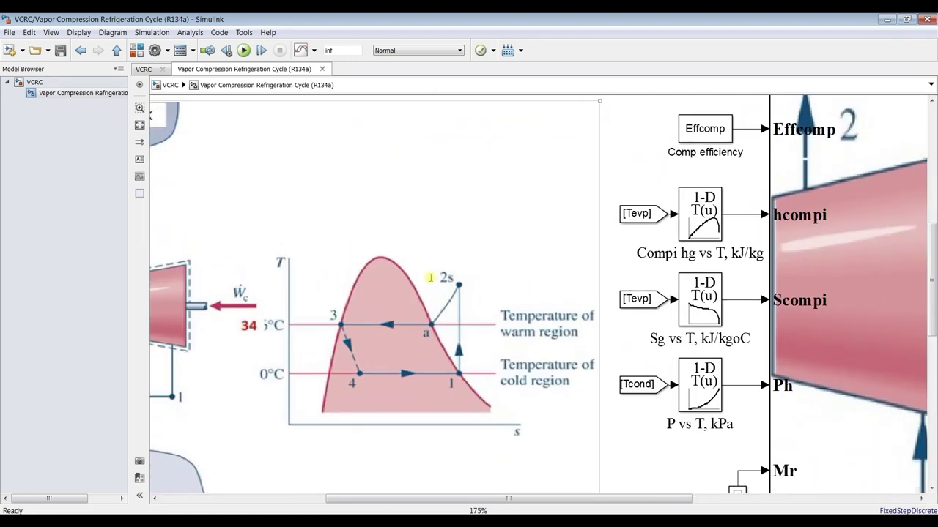
pyautogui.scroll(-3, 480, 271)
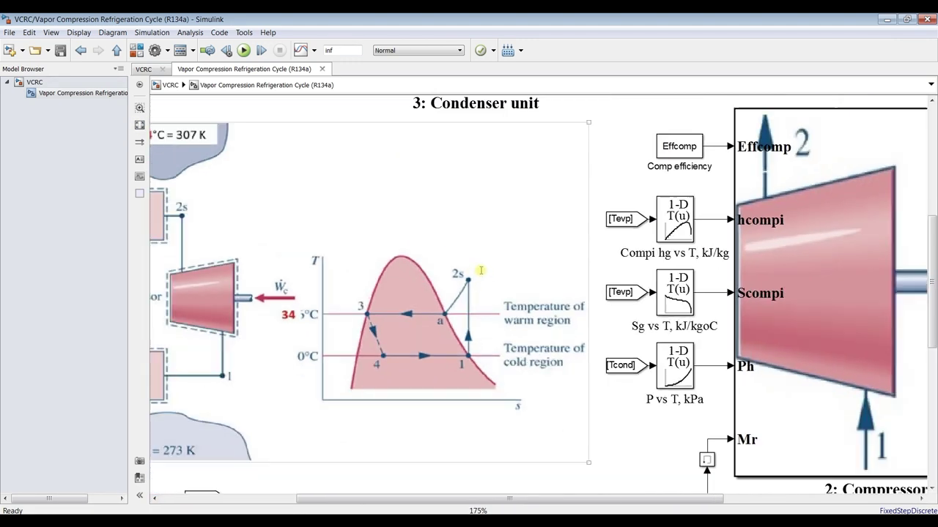
pyautogui.scroll(-1, 480, 271)
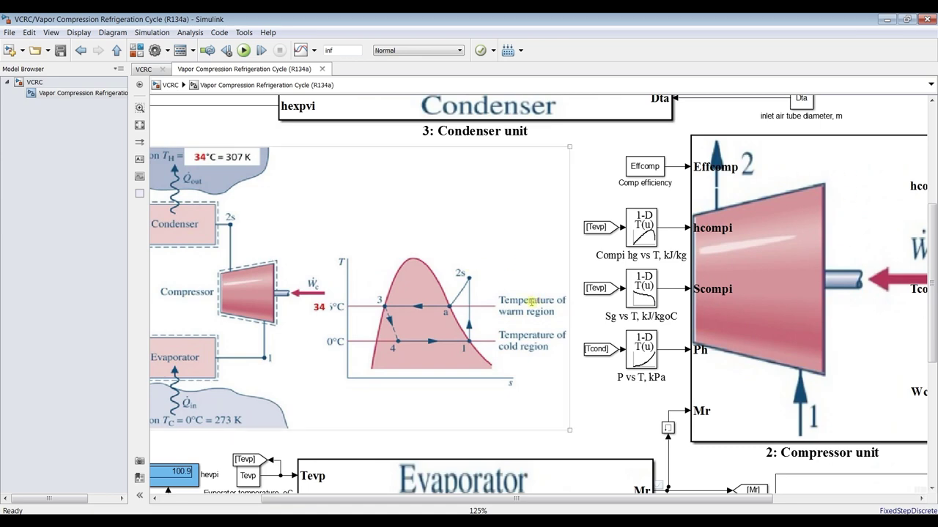
pyautogui.scroll(4, 462, 241)
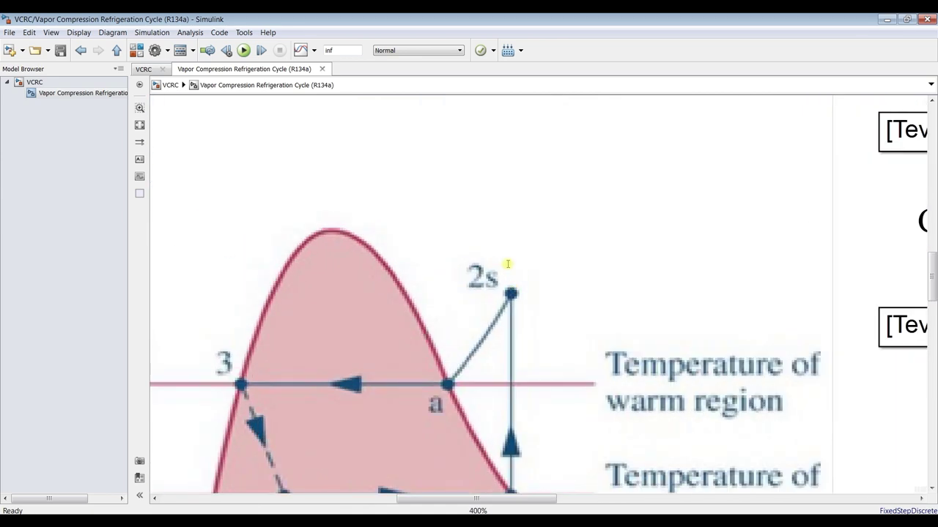
pyautogui.scroll(-2, 497, 273)
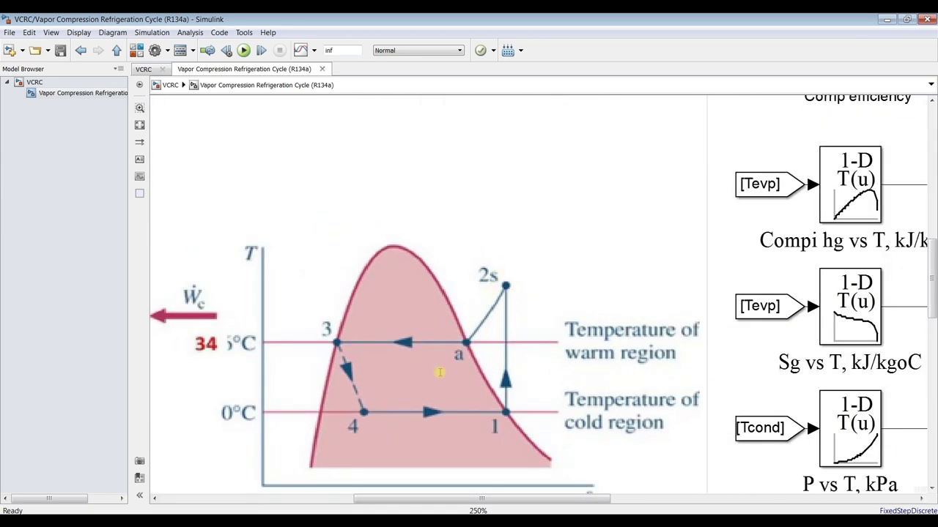
pyautogui.scroll(-2, 470, 329)
# Step: Return to the Simulation Data Inspector and plot Compressor power kW in the second row's fourth subplot
pyautogui.click(296, 503)
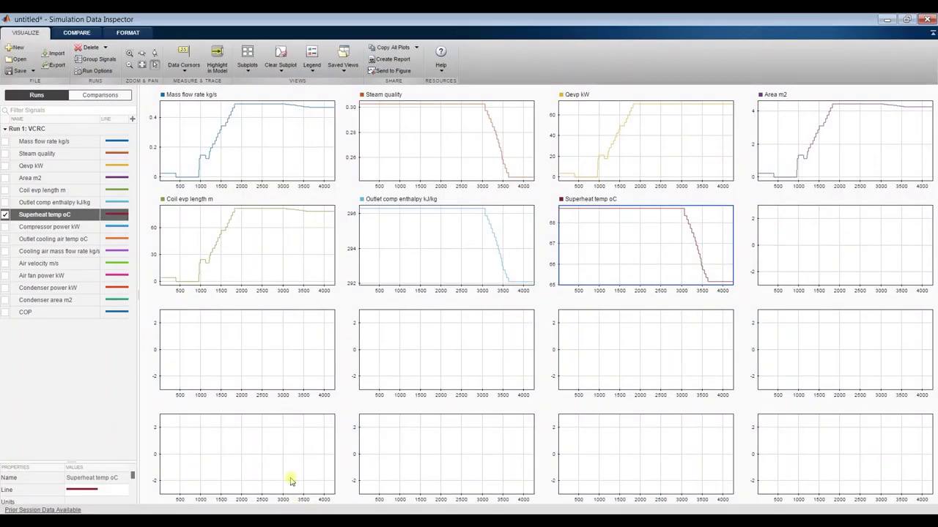
pyautogui.click(841, 236)
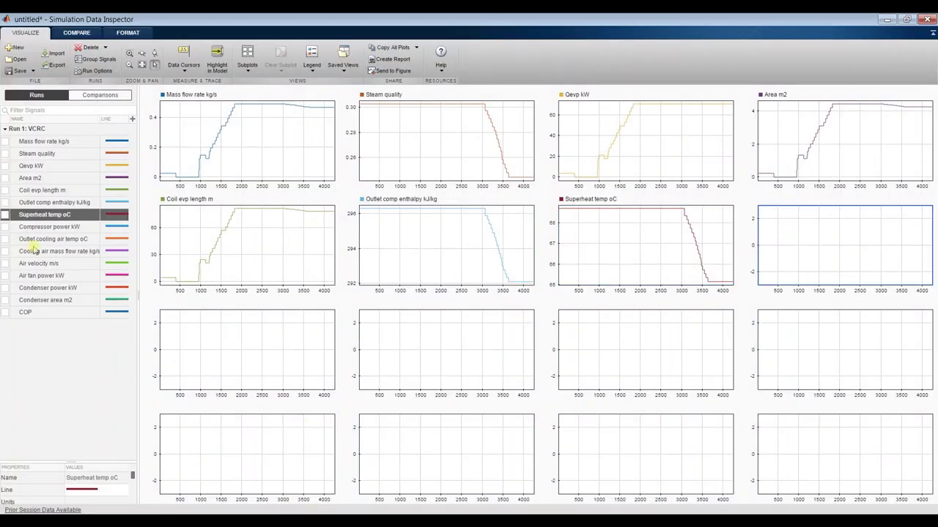
pyautogui.click(5, 227)
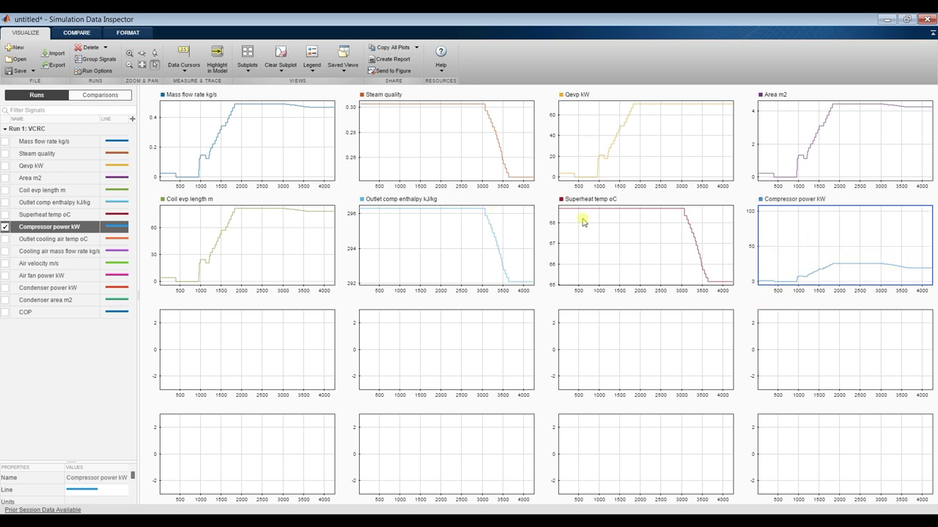
# Step: Set the Y-axis limits of the Compressor power kW subplot to a minimum of 0 and a maximum of 35
pyautogui.click(128, 32)
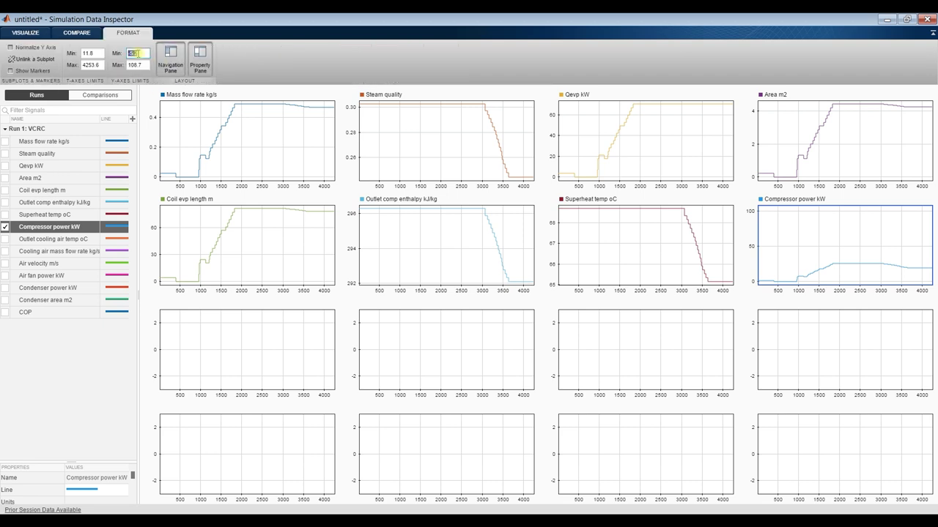
pyautogui.write('0')
pyautogui.click(140, 64)
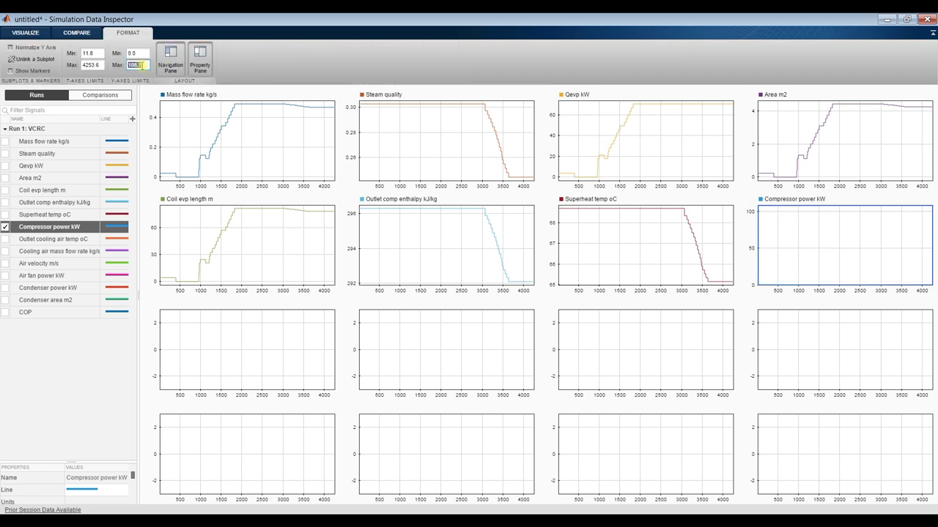
pyautogui.write('50')
pyautogui.click(139, 54)
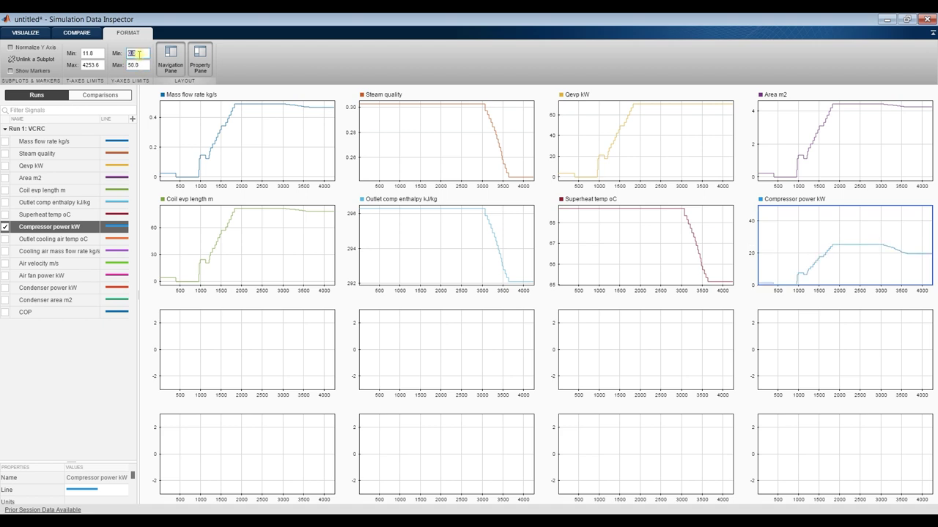
pyautogui.click(144, 63)
pyautogui.click(135, 53)
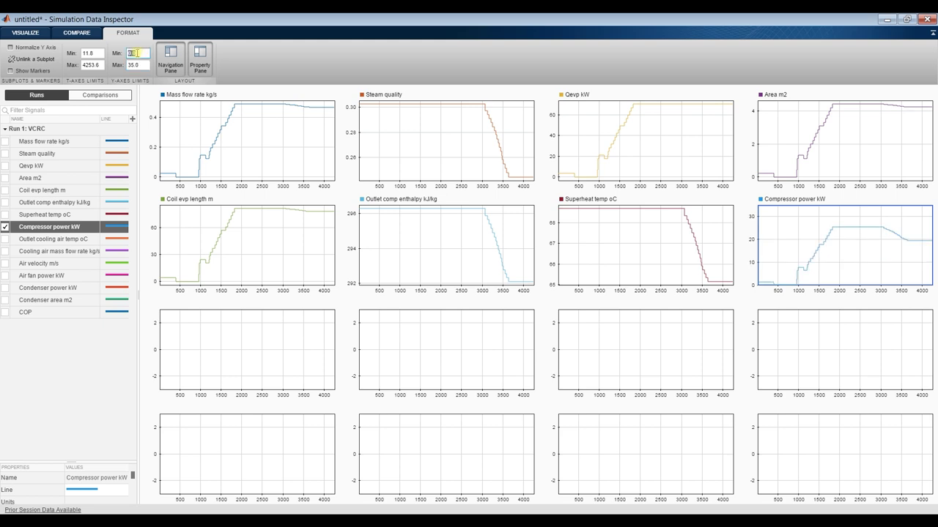
# Step: Plot Outlet cooling air temp oC in the third row's first subplot and Cooling air mass flow rate kg/s in its second
pyautogui.click(261, 336)
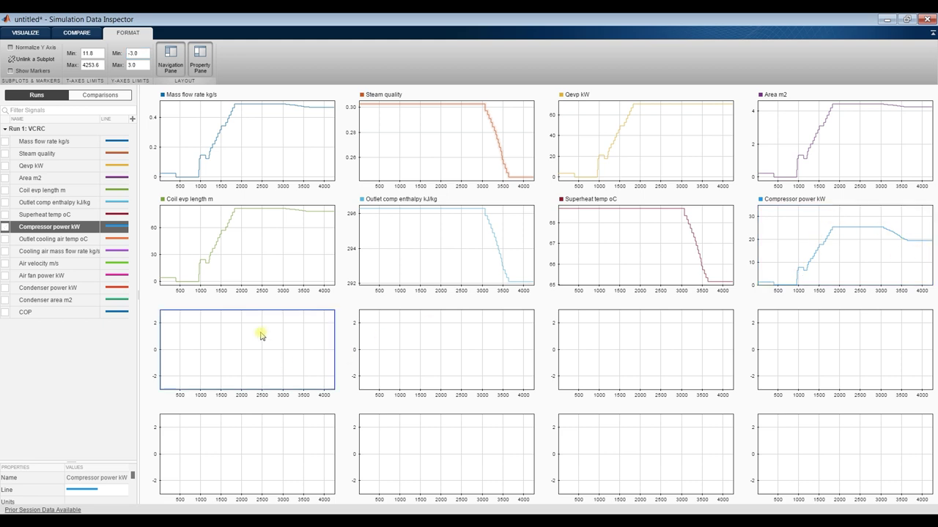
pyautogui.click(4, 239)
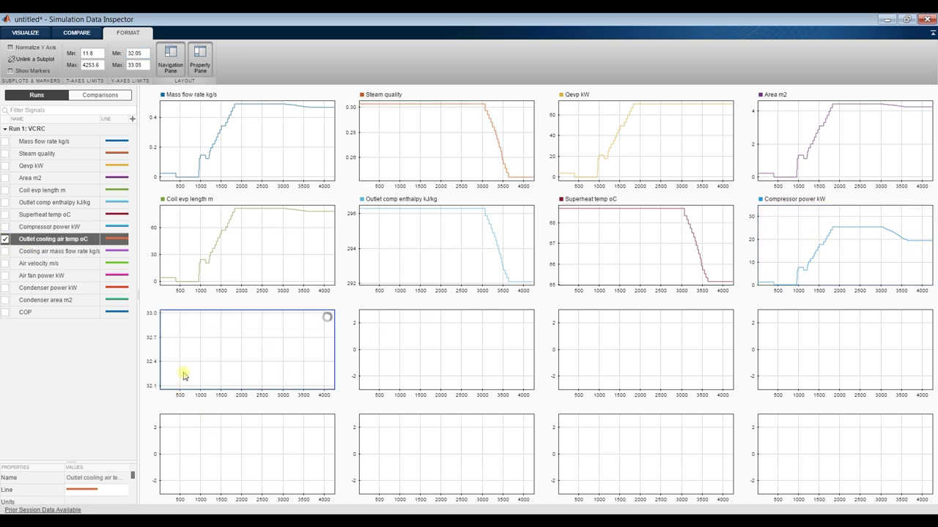
pyautogui.click(437, 349)
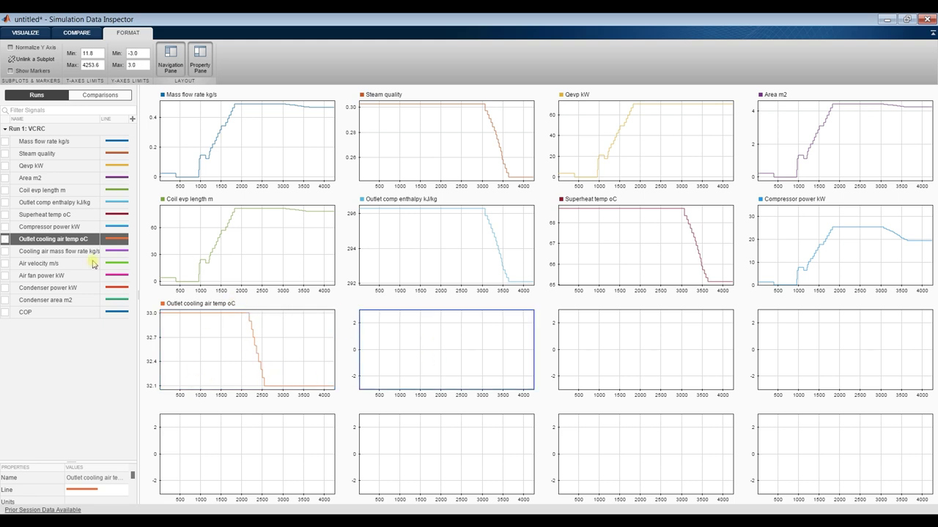
pyautogui.click(5, 252)
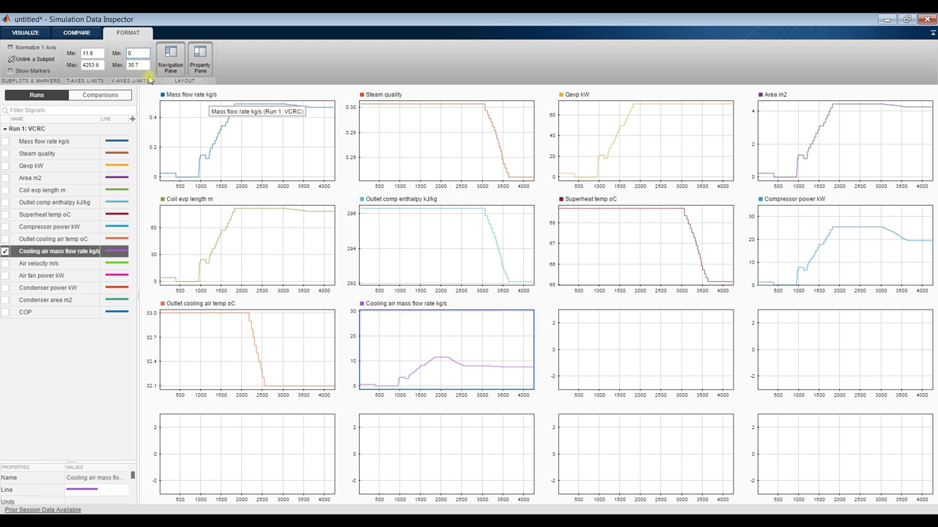
# Step: Set the Y-axis limits of the Cooling air mass flow rate kg/s subplot to 0 and 15
pyautogui.click(141, 64)
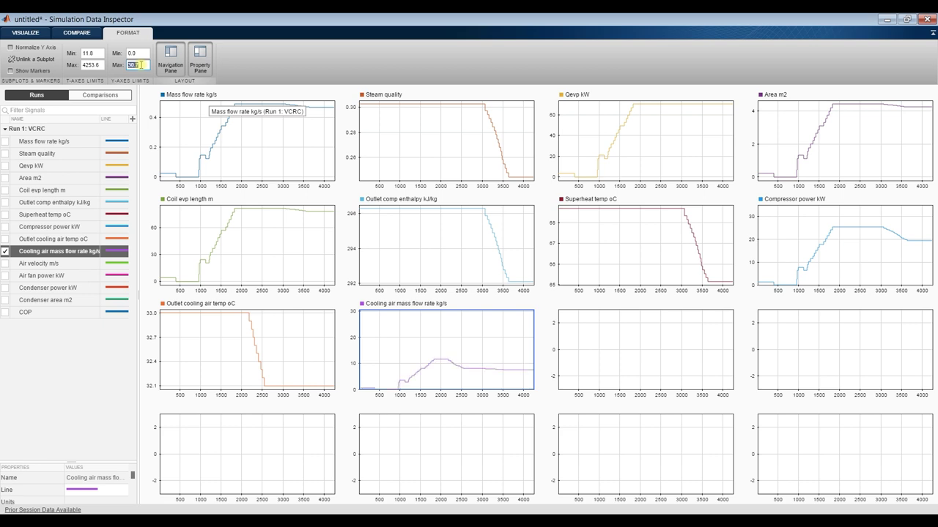
pyautogui.write('15')
pyautogui.click(141, 55)
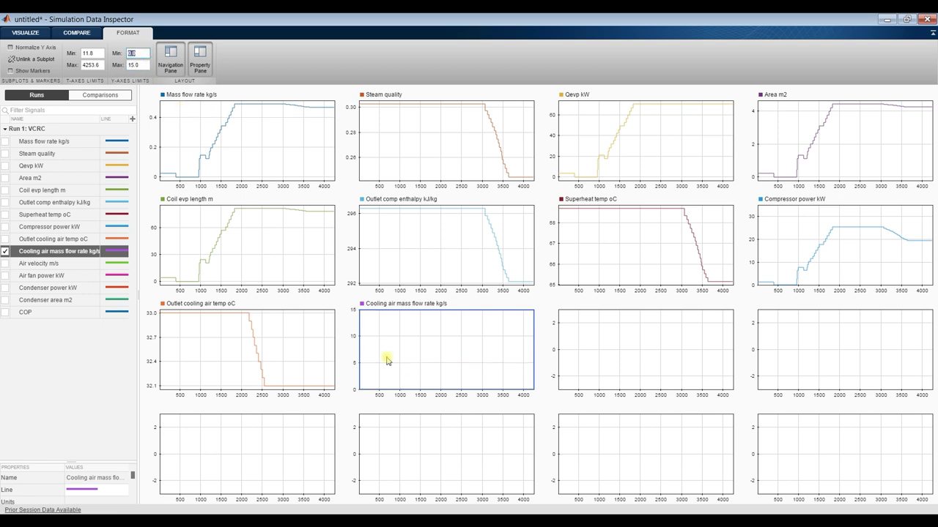
# Step: Plot Air velocity m/s in the third row's third subplot and Air fan power kW in its fourth subplot
pyautogui.click(600, 349)
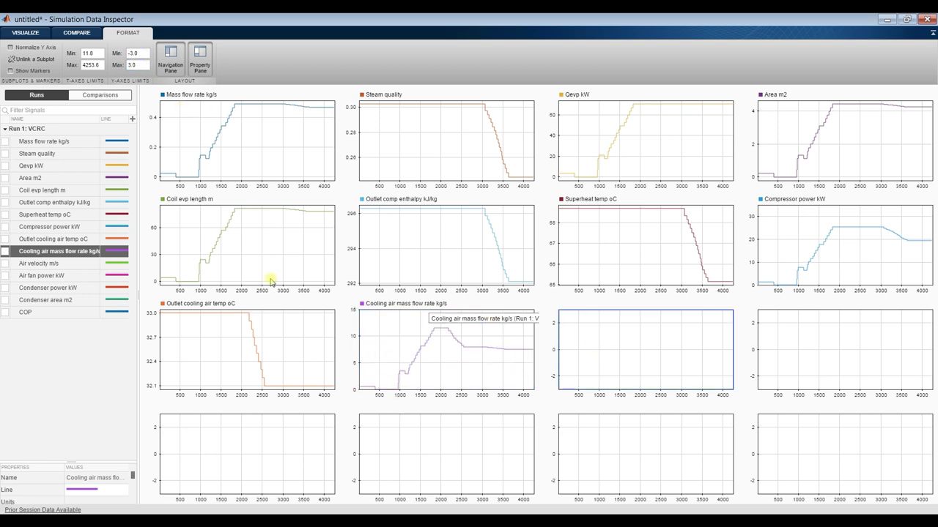
pyautogui.click(3, 266)
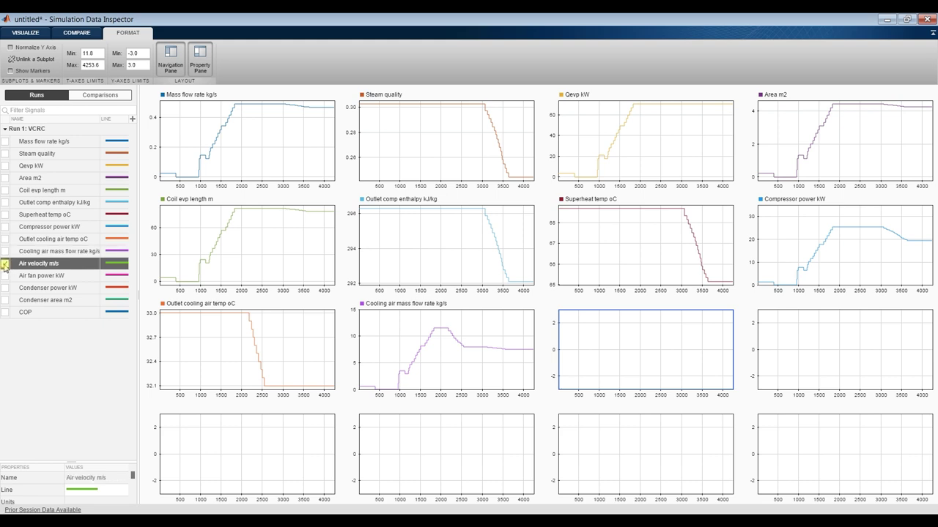
pyautogui.click(5, 265)
pyautogui.click(822, 360)
pyautogui.click(6, 276)
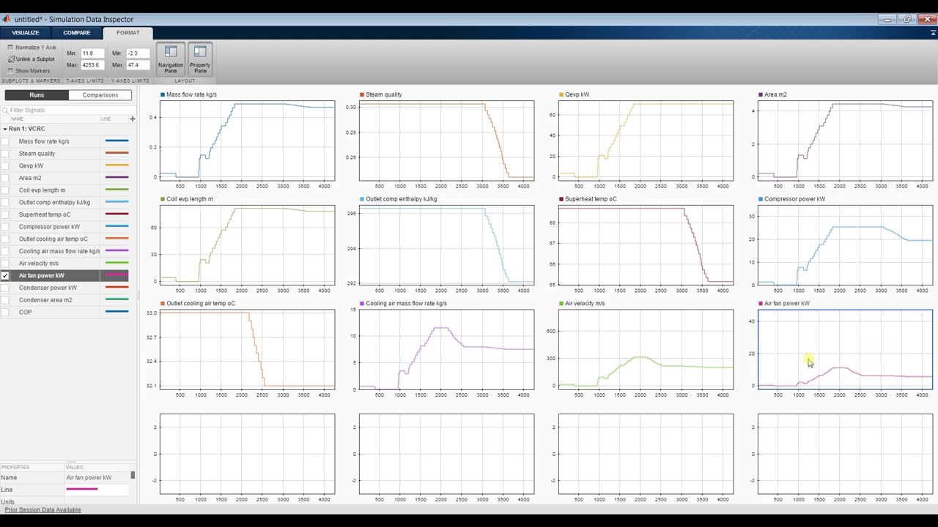
# Step: Set the Y-axis limits of the Air fan power kW subplot to a minimum of 0 and a maximum of 20
pyautogui.write('0')
pyautogui.click(137, 65)
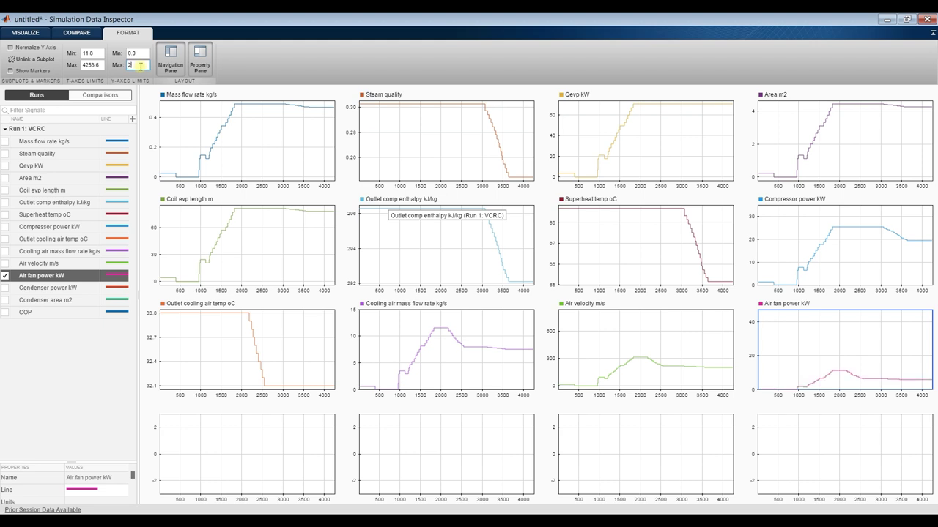
pyautogui.write('20')
pyautogui.click(134, 55)
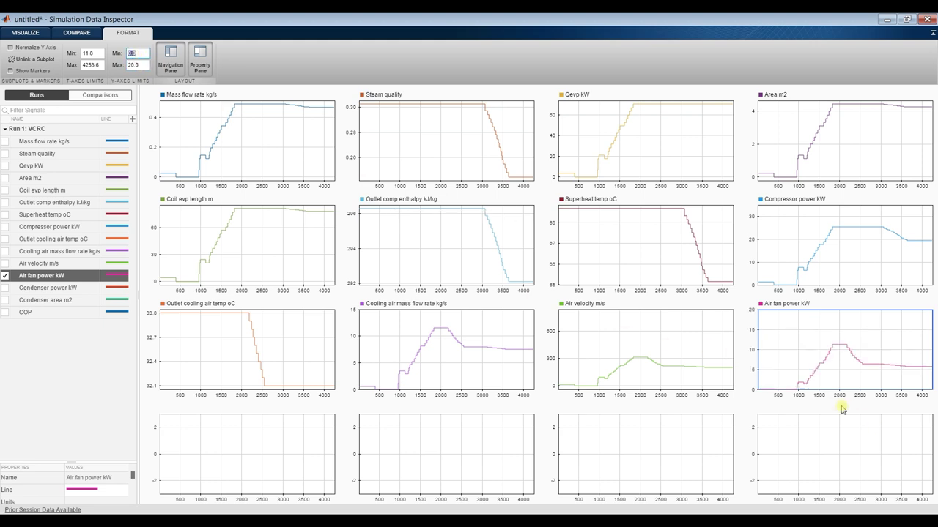
pyautogui.click(6, 292)
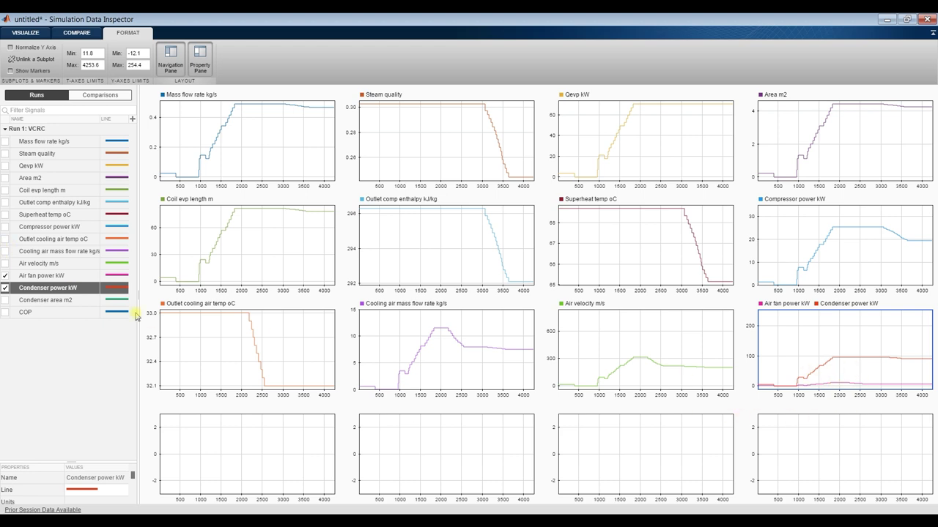
pyautogui.click(6, 289)
pyautogui.click(256, 455)
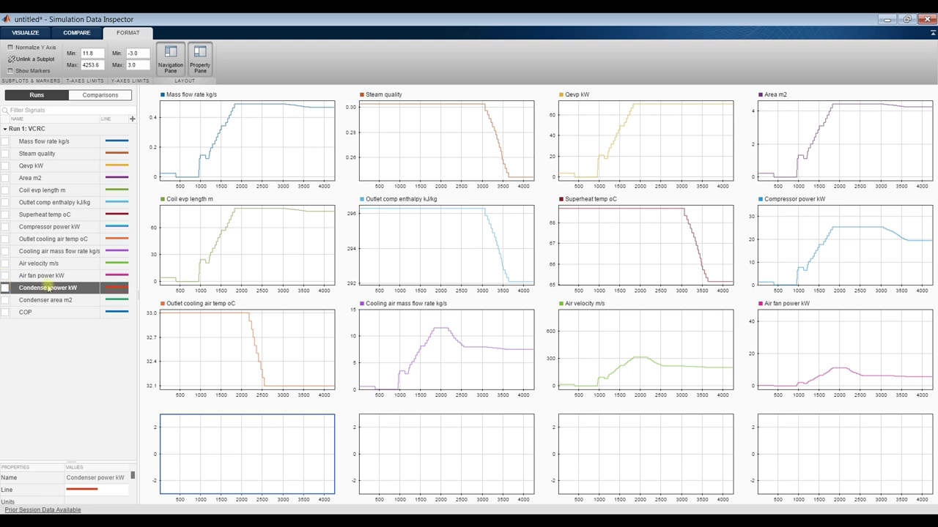
# Step: Add Condenser power kW to the Qevp kW subplot and set that subplot's Y-axis limits to 0 and 100
pyautogui.click(680, 152)
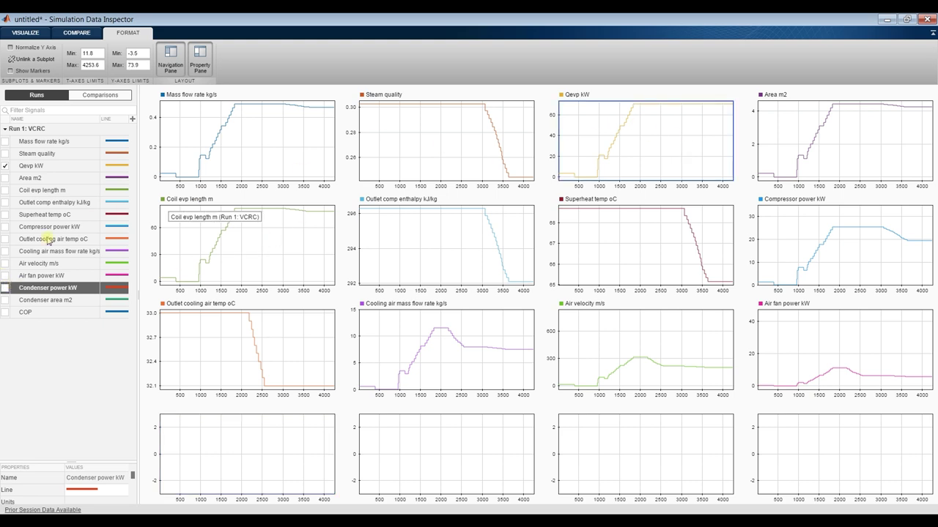
pyautogui.click(5, 288)
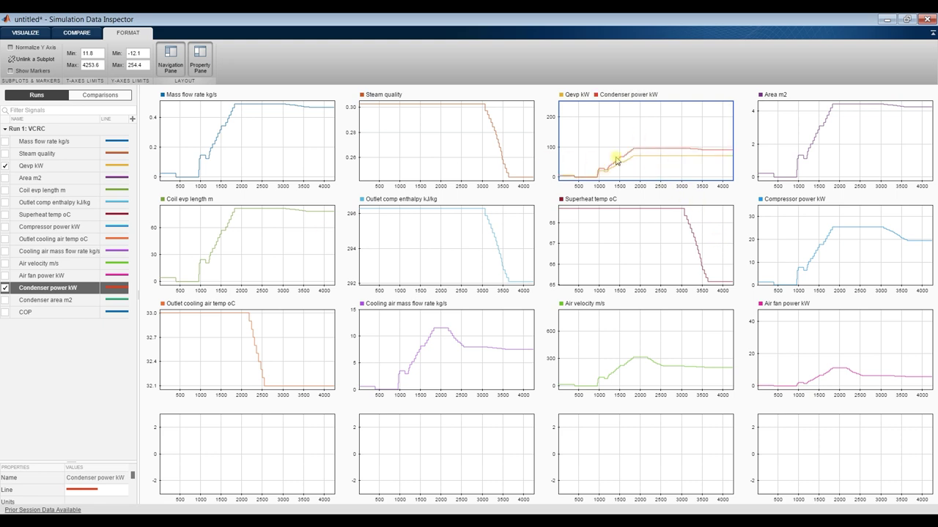
pyautogui.click(603, 151)
pyautogui.doubleClick(138, 53)
pyautogui.write('0')
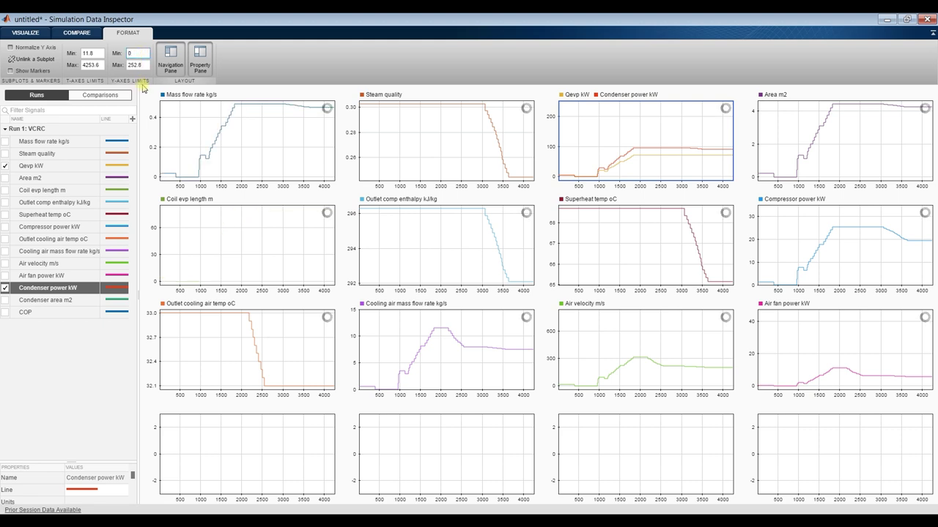
pyautogui.doubleClick(144, 65)
pyautogui.write('100')
pyautogui.click(138, 53)
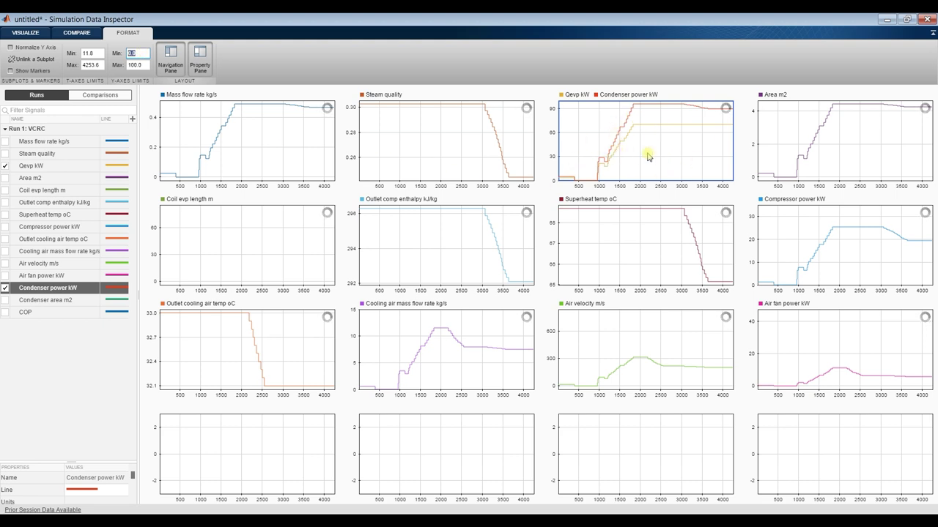
# Step: Plot Condenser area m2 in the fourth row's first subplot and COP in its second subplot
pyautogui.click(249, 448)
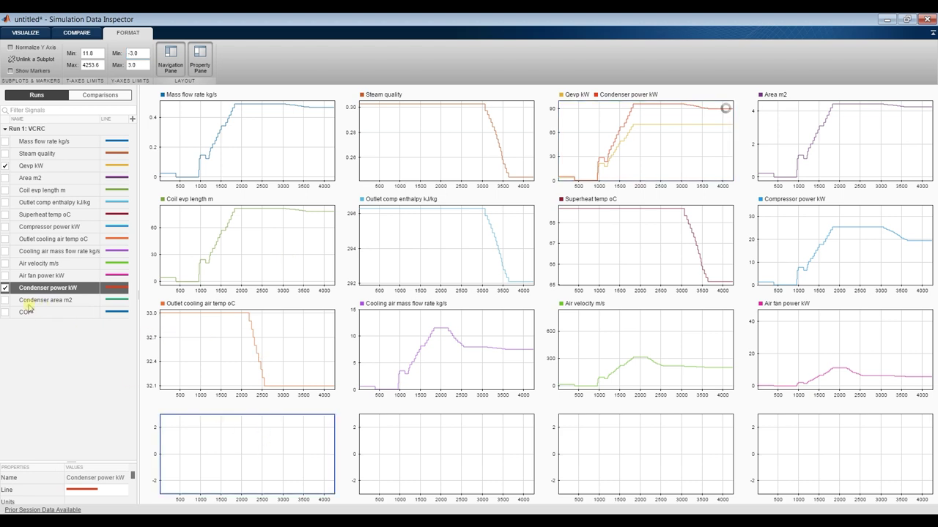
pyautogui.click(6, 300)
pyautogui.click(417, 433)
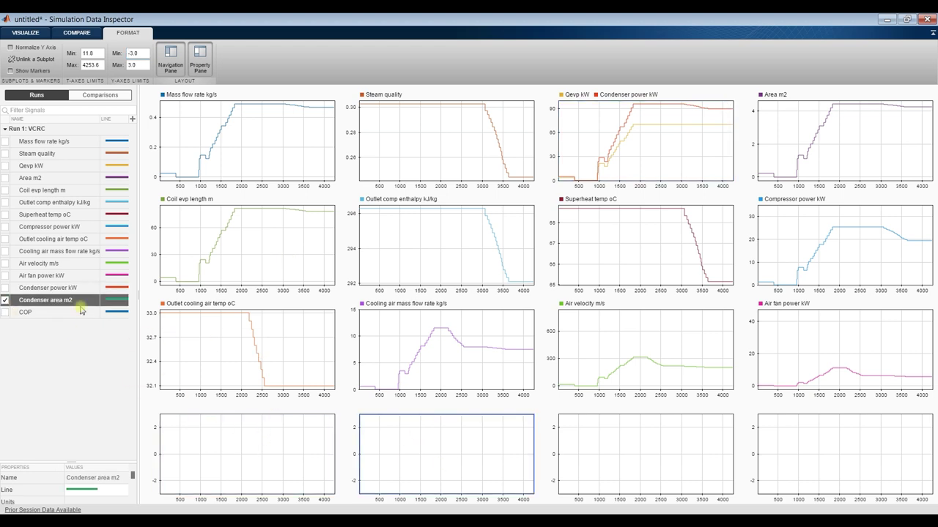
pyautogui.click(5, 312)
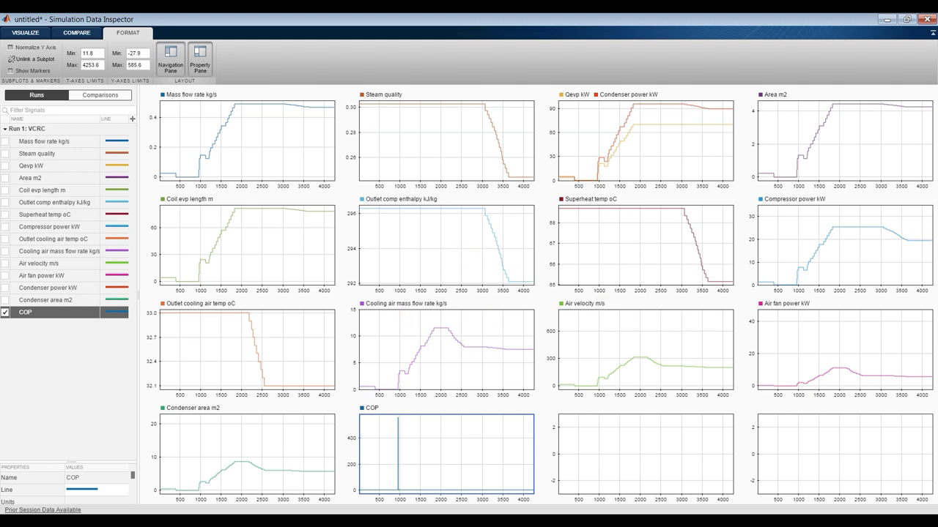
# Step: Switch to the main MATLAB window and review the cycle variables stored in the workspace
pyautogui.click(282, 466)
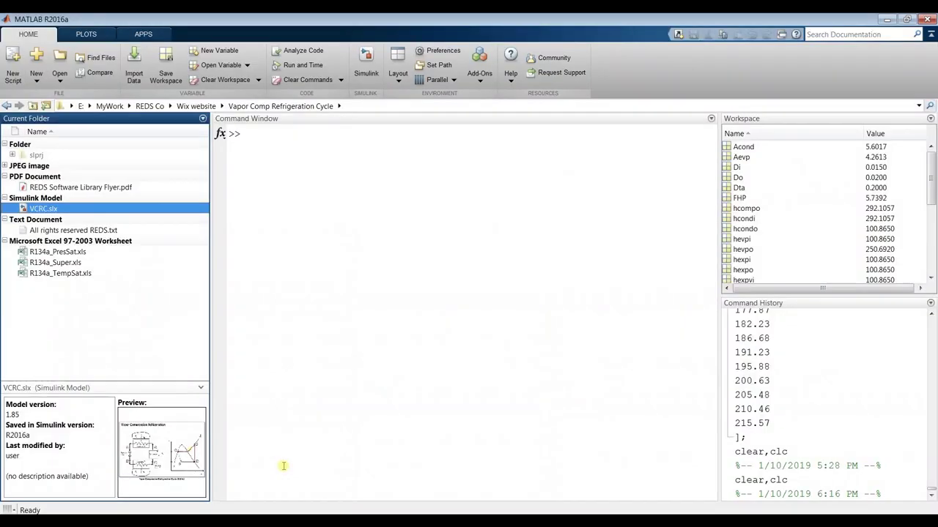
pyautogui.click(736, 147)
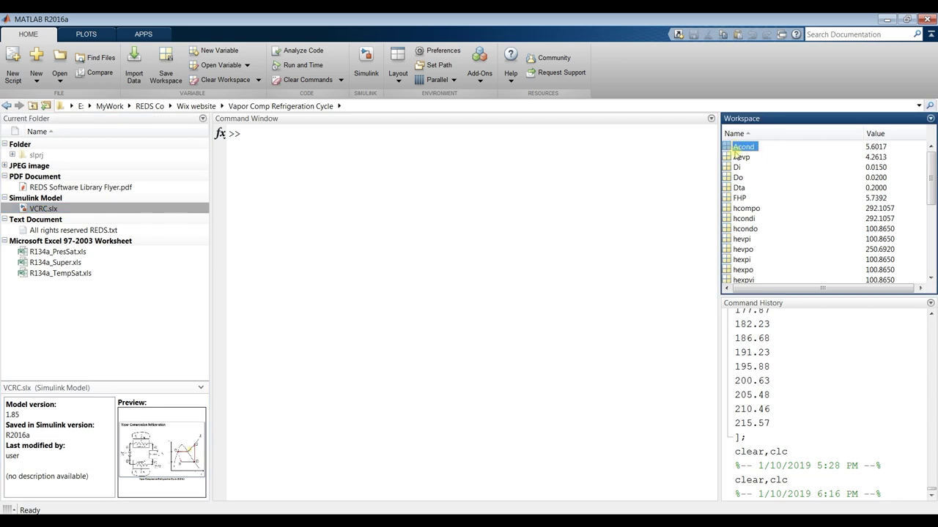
pyautogui.moveTo(931, 157)
pyautogui.mouseDown()
pyautogui.moveTo(932, 234)
pyautogui.moveTo(932, 150)
pyautogui.mouseUp()
# Step: Return to the Simulation Data Inspector and close it, leaving the Simulink model open
pyautogui.click(323, 484)
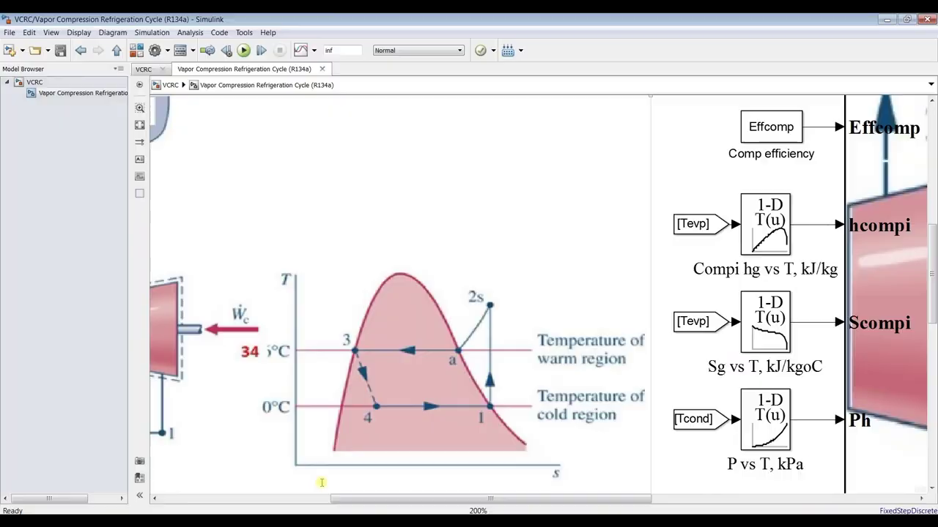
pyautogui.click(315, 509)
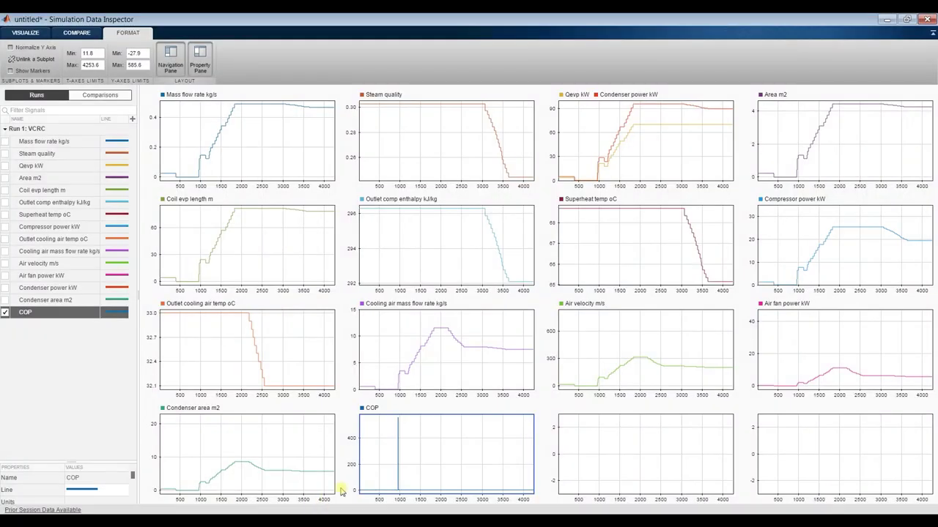
pyautogui.click(926, 20)
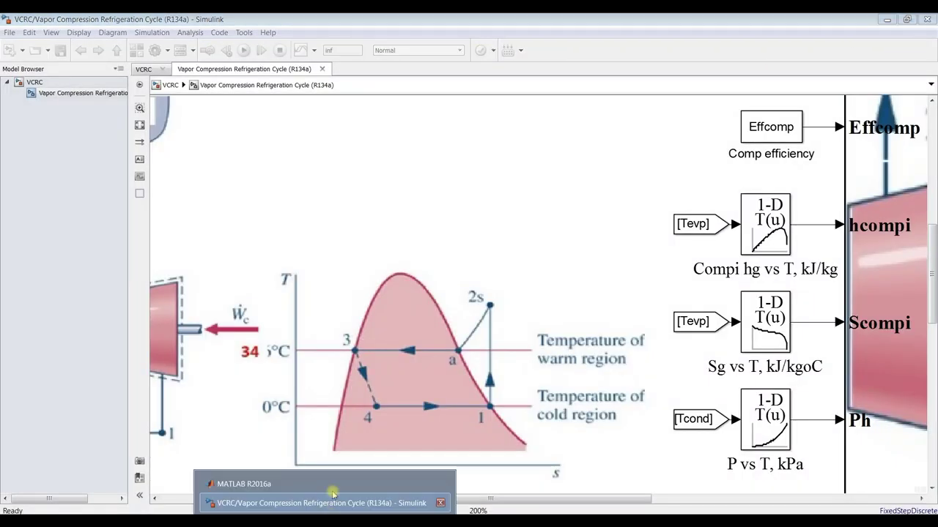
# Step: Move the condenser's For Iterator block, results display and signal mux together to the right, closer to the Condenser unit, and save the model
pyautogui.click(139, 126)
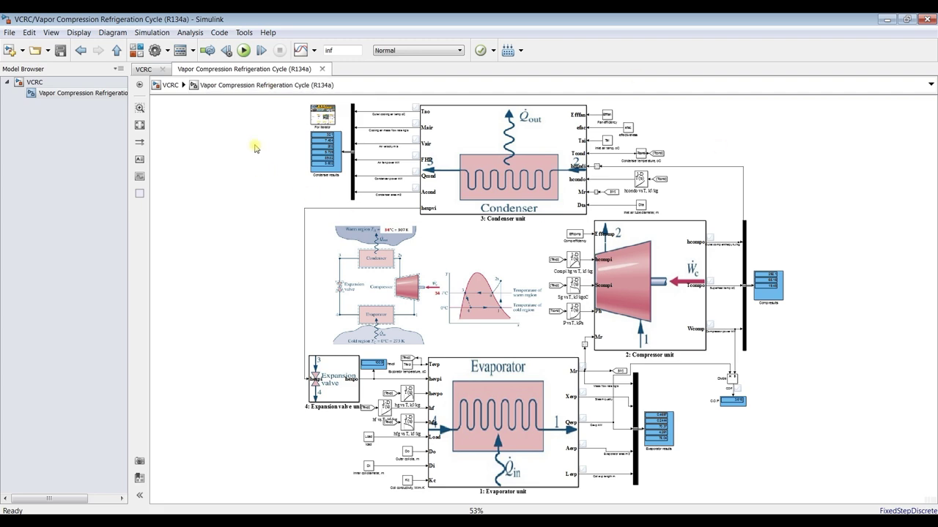
pyautogui.scroll(3, 252, 147)
pyautogui.scroll(2, 421, 144)
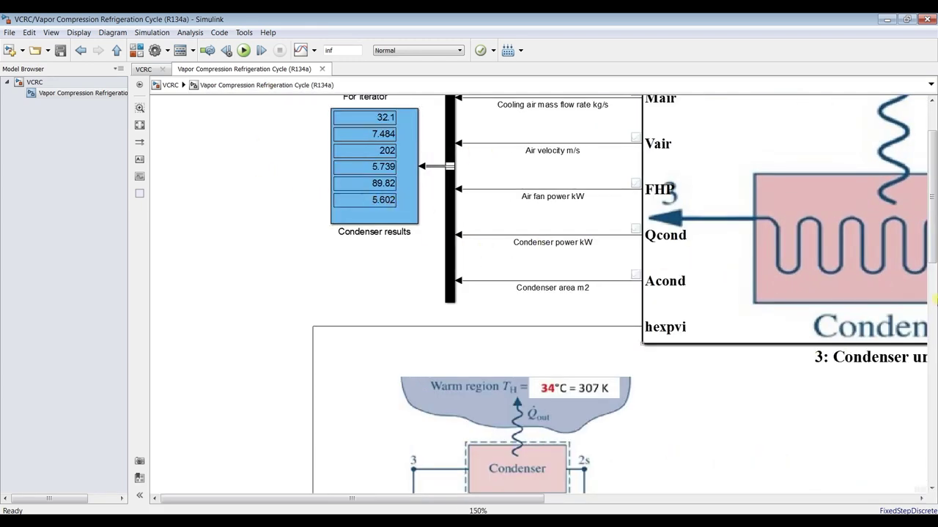
pyautogui.moveTo(934, 249); pyautogui.dragTo(934, 226)
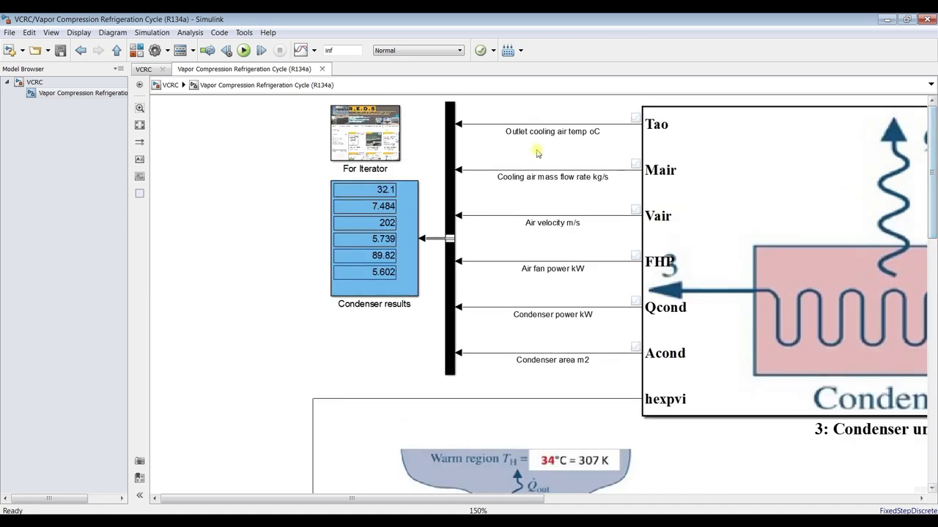
pyautogui.click(449, 209)
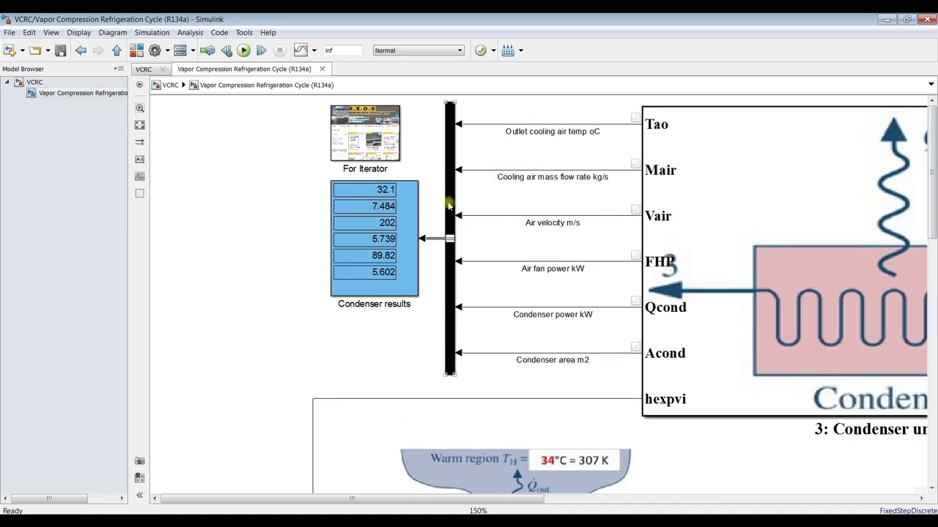
pyautogui.moveTo(287, 116); pyautogui.dragTo(453, 299)
pyautogui.press('Right')
pyautogui.press('Right')
pyautogui.press('Right')
pyautogui.press('Right')
pyautogui.press('Right')
pyautogui.press('Right')
pyautogui.press('Right')
pyautogui.press('Right')
pyautogui.press('Right')
pyautogui.press('Right')
pyautogui.press('Right')
pyautogui.press('Right')
pyautogui.press('Right')
pyautogui.press('Right')
pyautogui.press('Right')
pyautogui.press('Right')
pyautogui.press('Right')
pyautogui.press('Right')
pyautogui.press('Right')
pyautogui.press('Right')
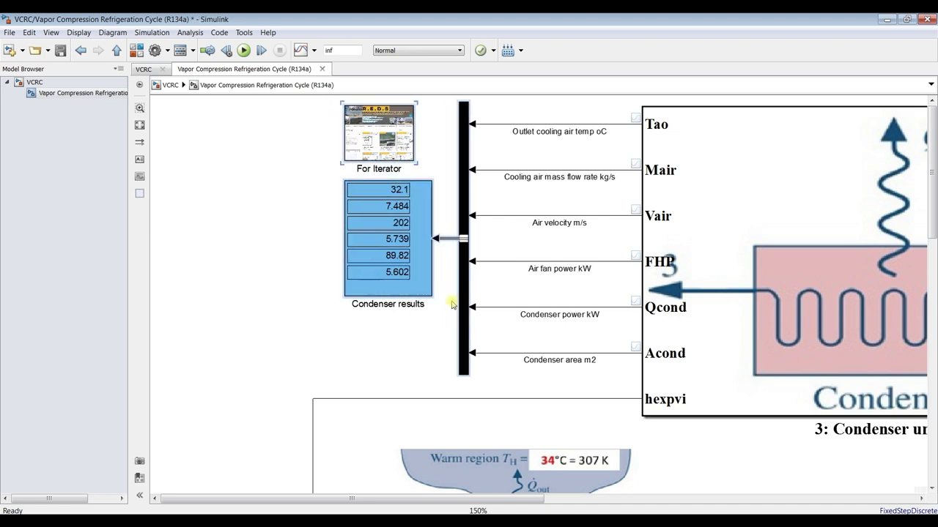
pyautogui.press('Right')
pyautogui.press('Right')
pyautogui.press('Right')
pyautogui.press('Right')
pyautogui.press('Right')
pyautogui.press('Right')
pyautogui.press('Right')
pyautogui.press('Right')
pyautogui.press('Right')
pyautogui.press('Right')
pyautogui.press('Right')
pyautogui.press('Right')
pyautogui.press('Right')
pyautogui.press('Right')
pyautogui.press('Right')
pyautogui.press('Right')
pyautogui.press('Right')
pyautogui.press('Right')
pyautogui.press('Right')
pyautogui.press('Right')
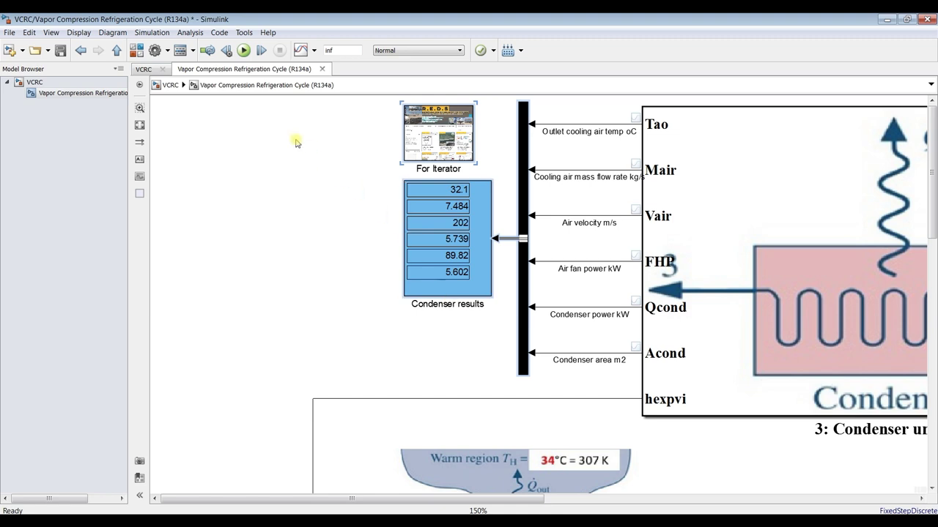
pyautogui.press('Right')
pyautogui.press('Right')
pyautogui.press('Right')
pyautogui.press('Right')
pyautogui.click(327, 193)
pyautogui.click(60, 50)
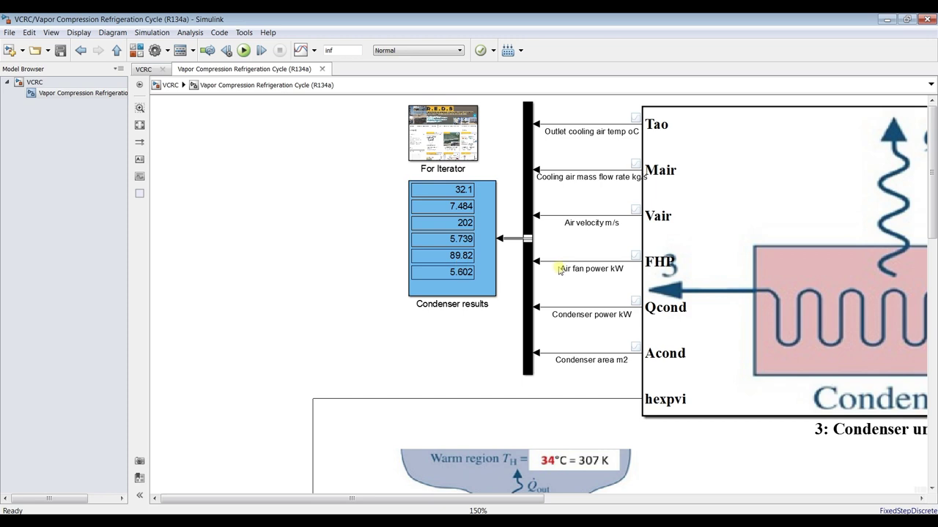
pyautogui.click(140, 125)
pyautogui.click(343, 233)
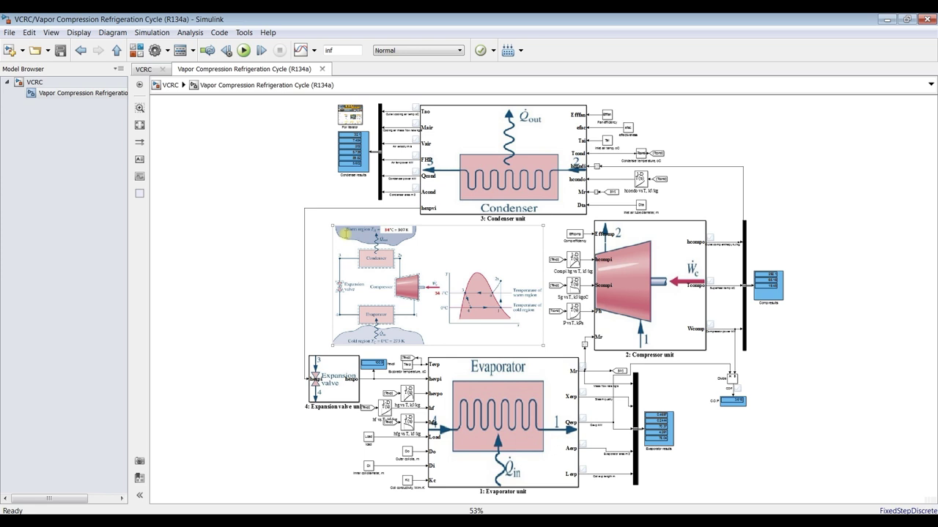
pyautogui.click(288, 252)
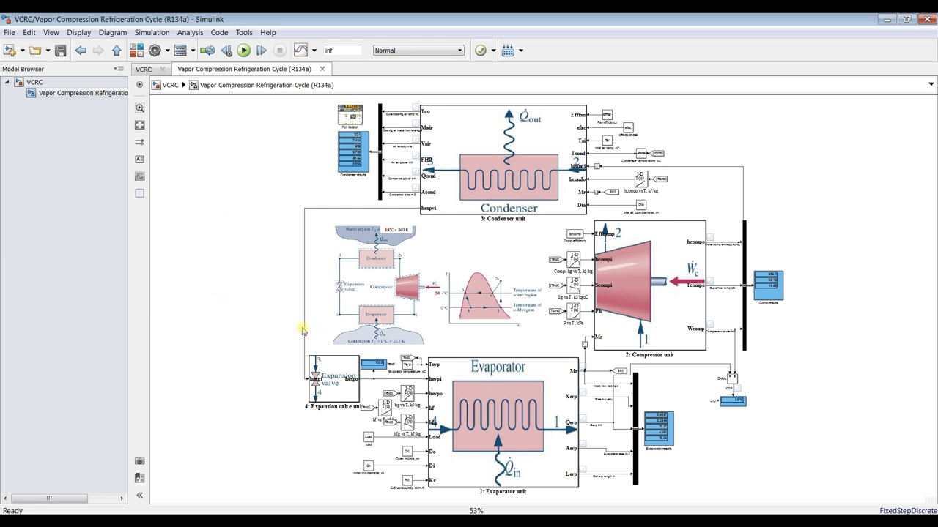
pyautogui.click(463, 256)
# Step: Open the Condenser unit's function code, examine its inputs and the air-side equations, and close the code
pyautogui.doubleClick(490, 125)
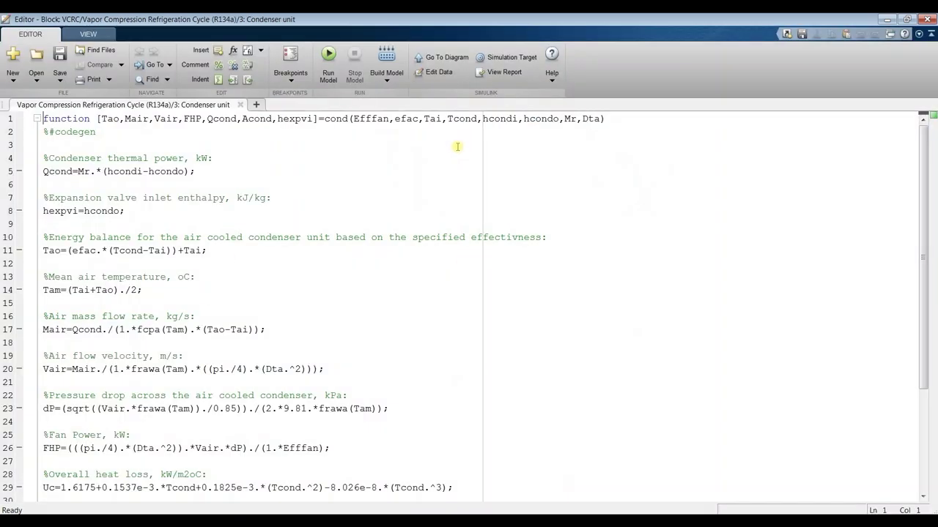
pyautogui.scroll(-4, 195, 308)
pyautogui.scroll(4, 220, 329)
pyautogui.click(399, 118)
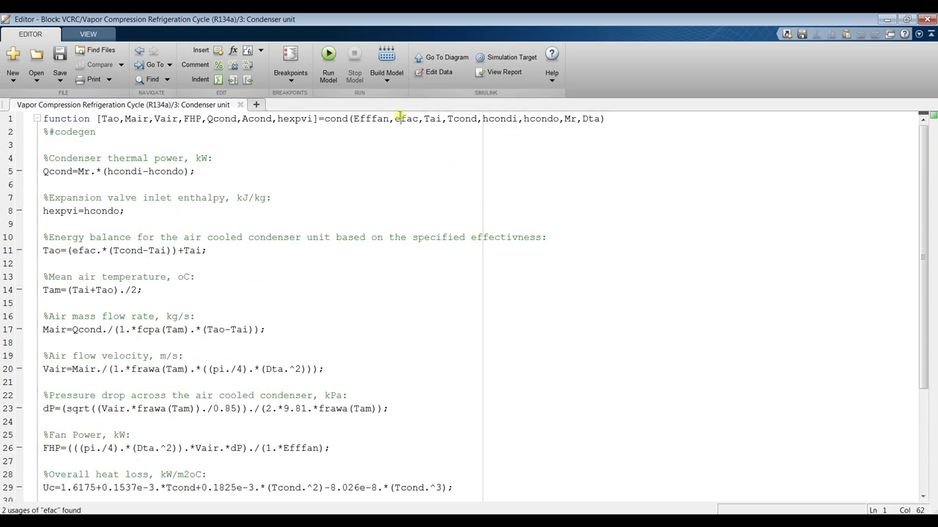
pyautogui.click(138, 304)
pyautogui.click(137, 382)
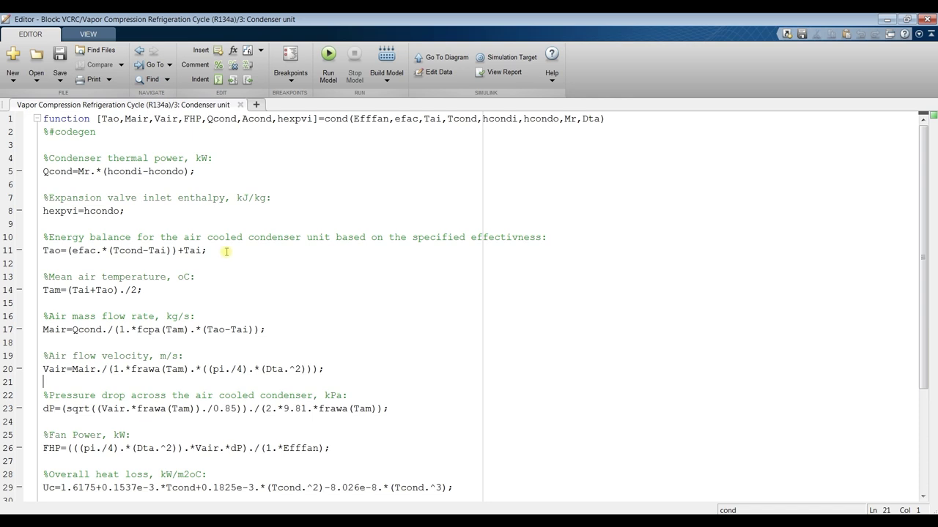
pyautogui.click(240, 104)
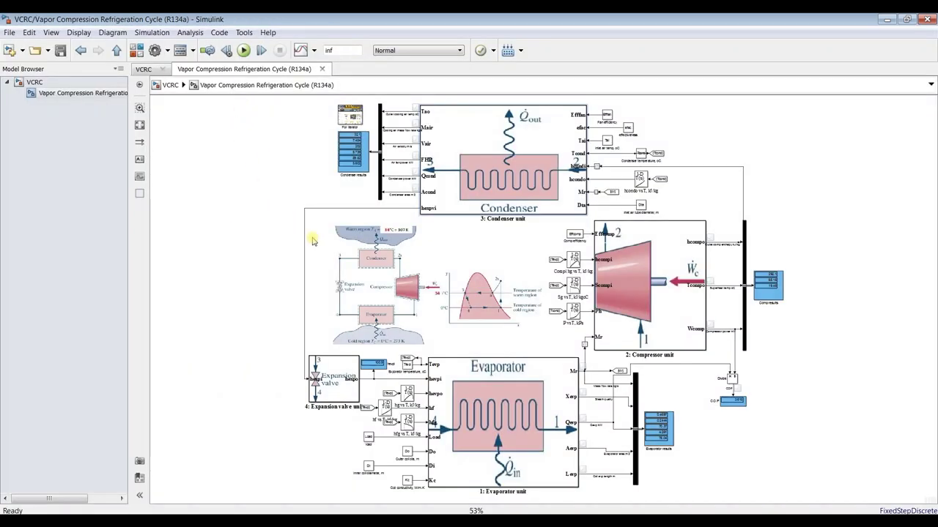